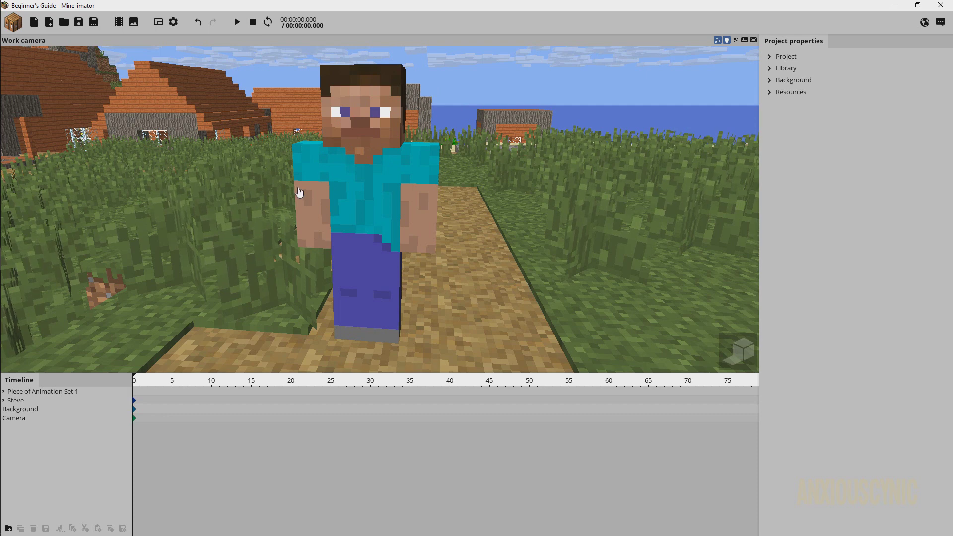
Expand Steve and his body in the timeline and look through the left leg, right leg and right arm
{"action": "left_click", "coordinate": [4, 400]}
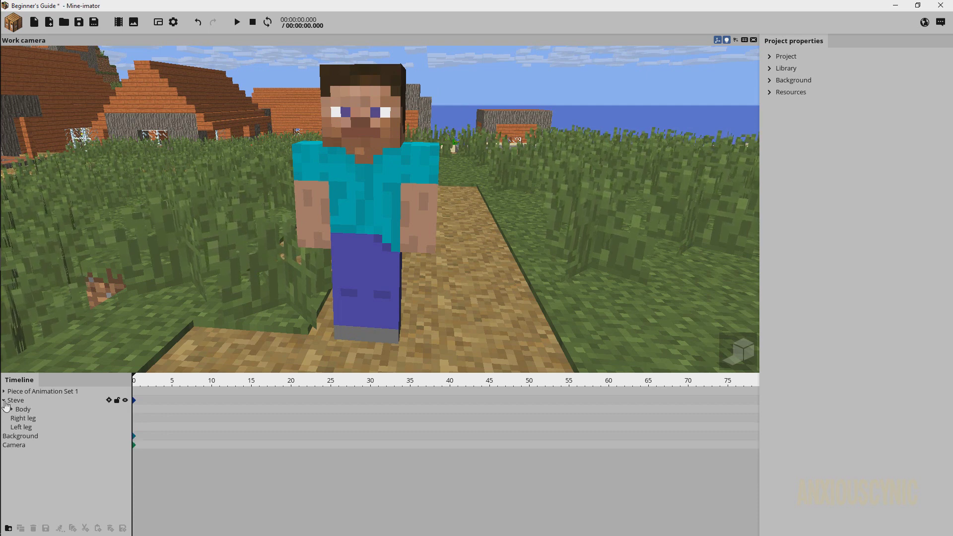
{"action": "left_click", "coordinate": [12, 410]}
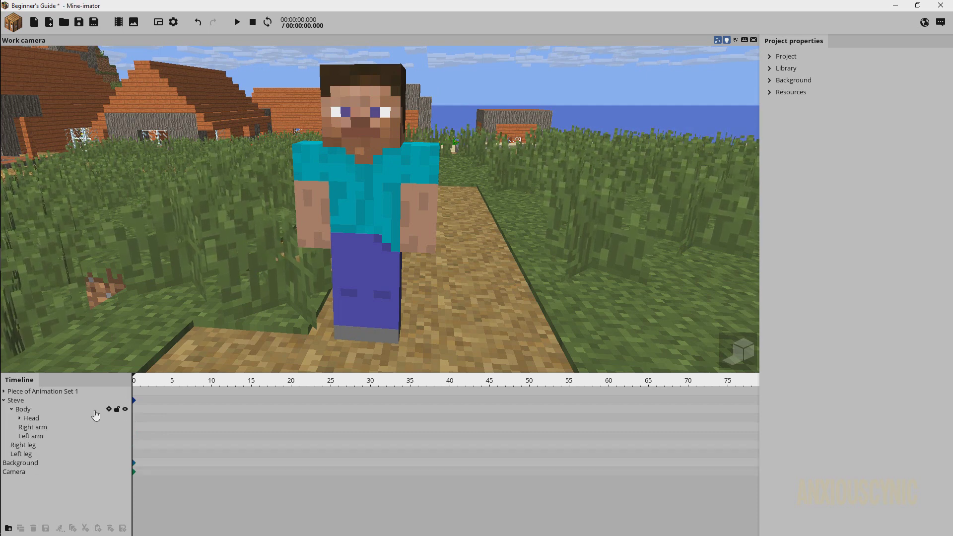
{"action": "left_click", "coordinate": [20, 454]}
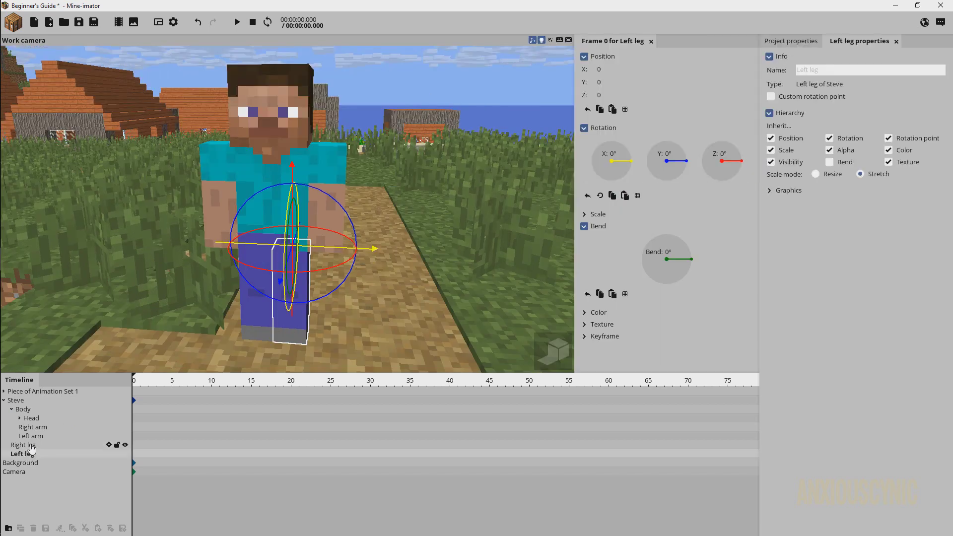
{"action": "left_click", "coordinate": [30, 445]}
{"action": "left_click", "coordinate": [34, 427]}
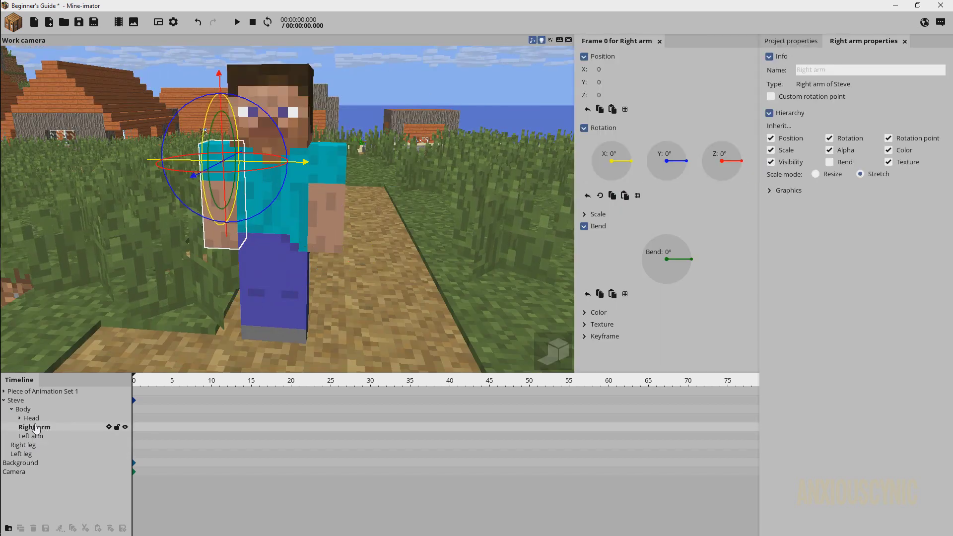
Create a keyframe for Steve's head at frame 0 by shifting it along X and returning X to 0
{"action": "left_click", "coordinate": [33, 419]}
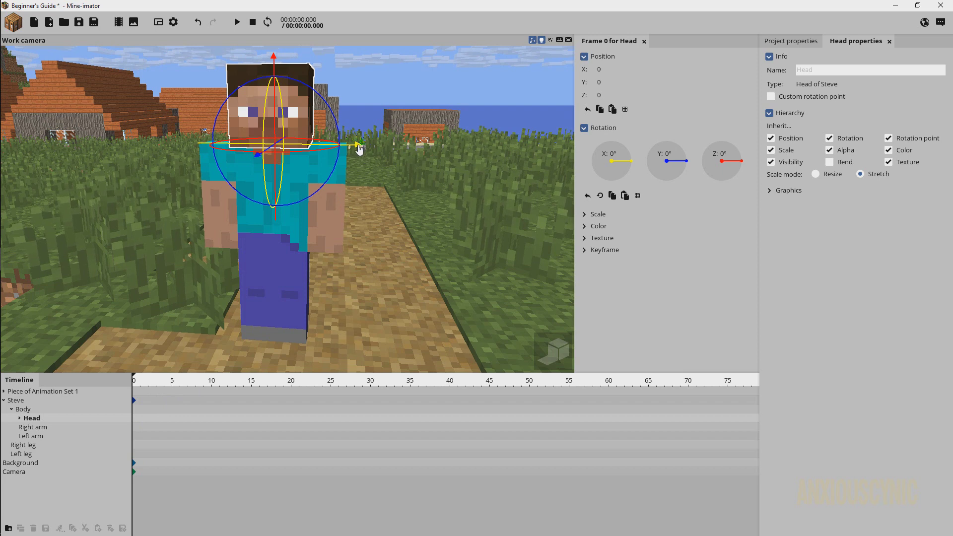
{"action": "left_click_drag", "start_coordinate": [358, 147], "coordinate": [384, 149]}
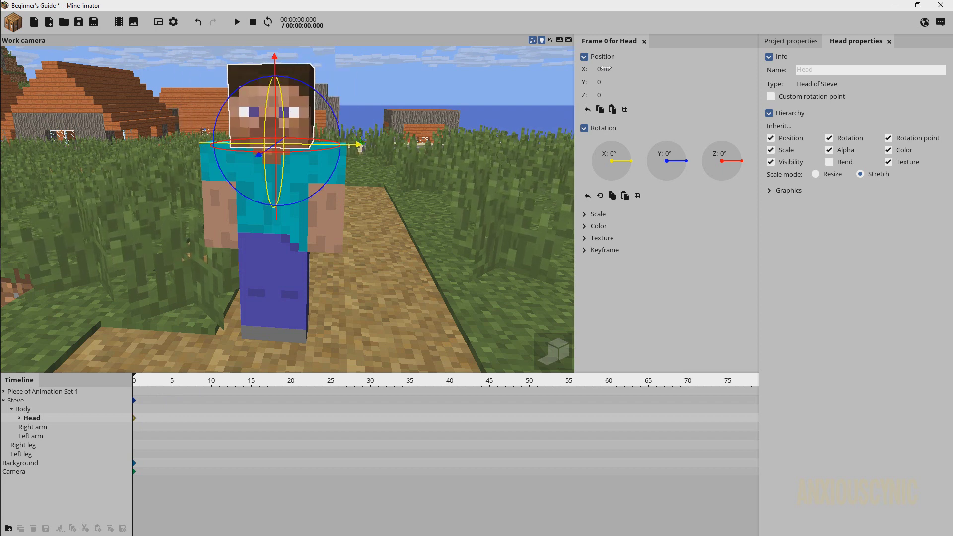
{"action": "left_click_drag", "start_coordinate": [604, 68], "coordinate": [602, 69]}
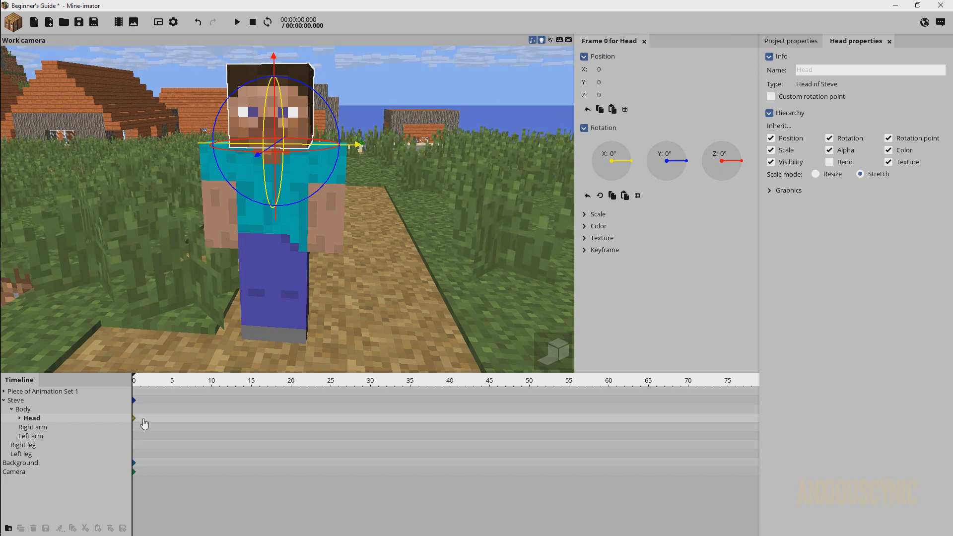
Try adding head keyframes at frames 5 and 11, and delete both of them
{"action": "left_click", "coordinate": [172, 419]}
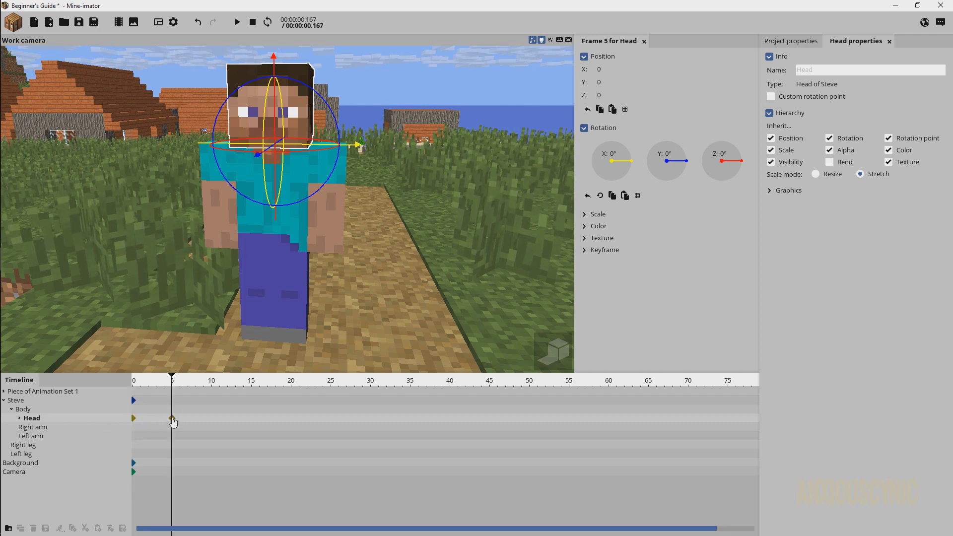
{"action": "left_click", "coordinate": [219, 420]}
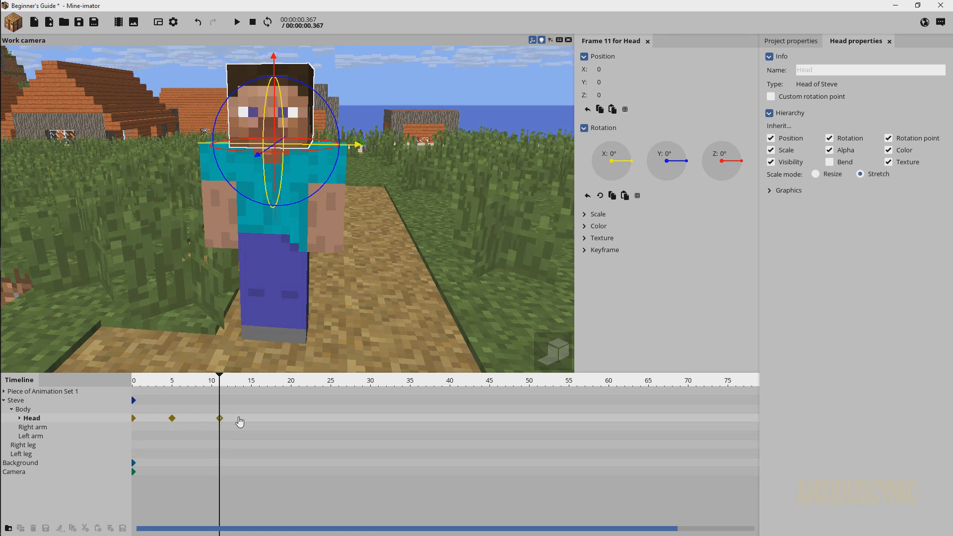
{"action": "left_click_drag", "start_coordinate": [240, 421], "coordinate": [162, 423]}
{"action": "key", "text": "Delete"}
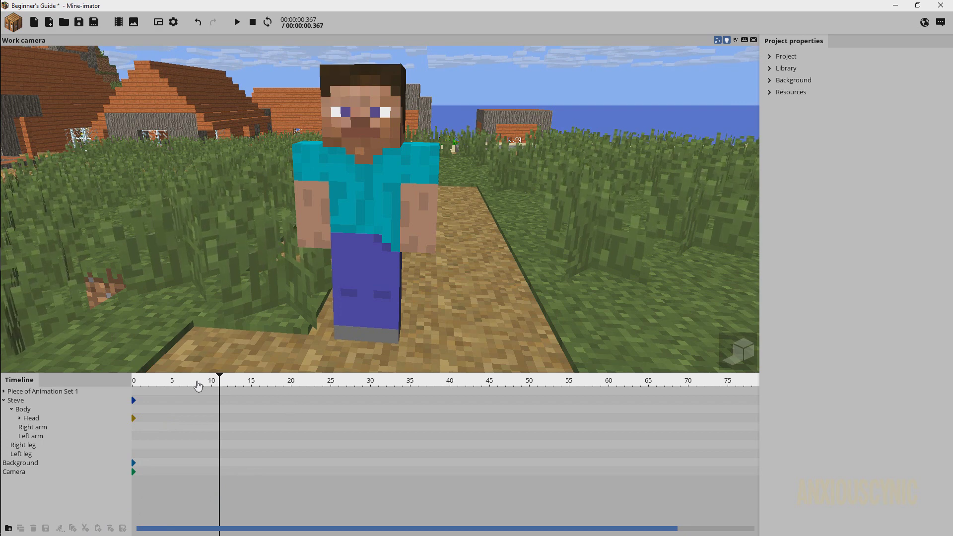
Create frame 0 keyframes for Steve and all his body parts by switching their keyframe visibility off and back on
{"action": "left_click_drag", "start_coordinate": [204, 385], "coordinate": [130, 385]}
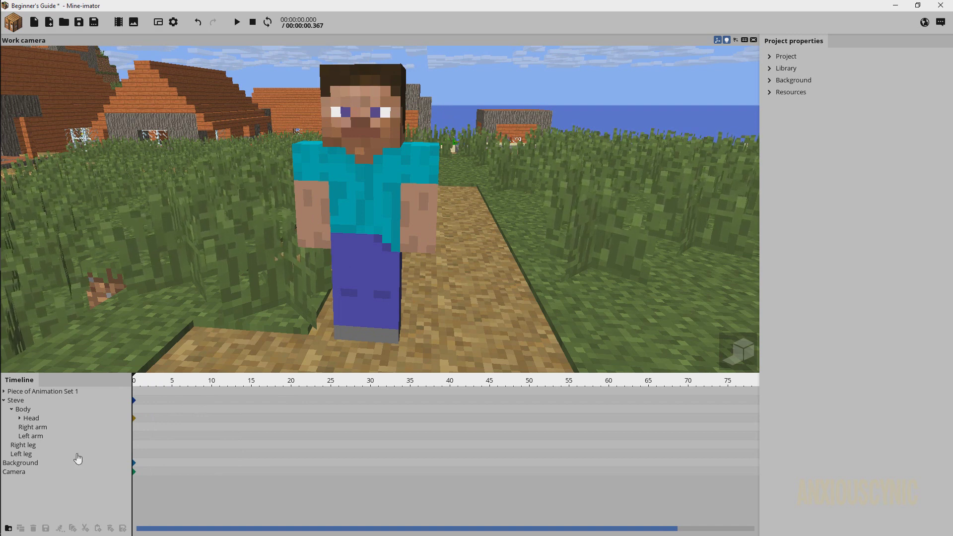
{"action": "left_click_drag", "start_coordinate": [59, 455], "coordinate": [15, 399]}
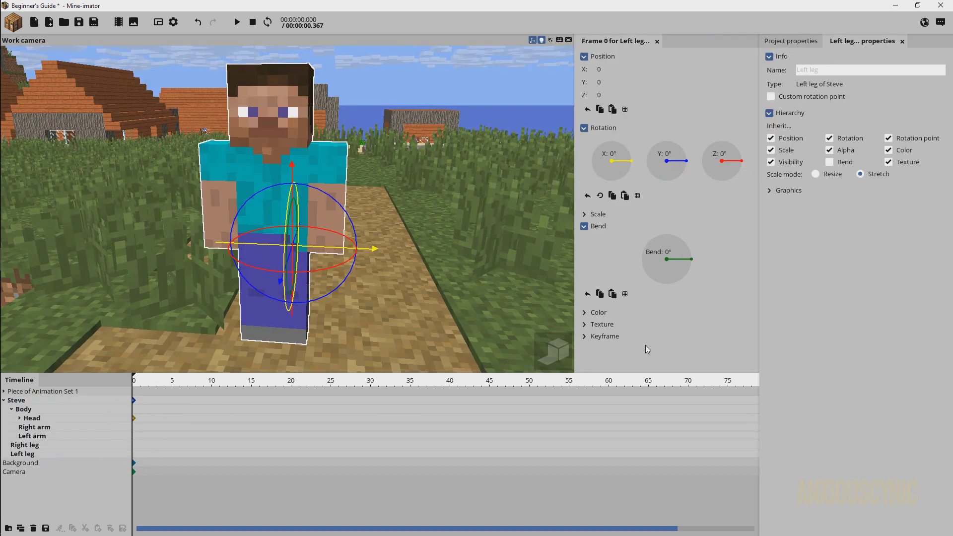
{"action": "left_click", "coordinate": [609, 341]}
{"action": "scroll", "coordinate": [742, 275], "scroll_direction": "down", "scroll_amount": 1}
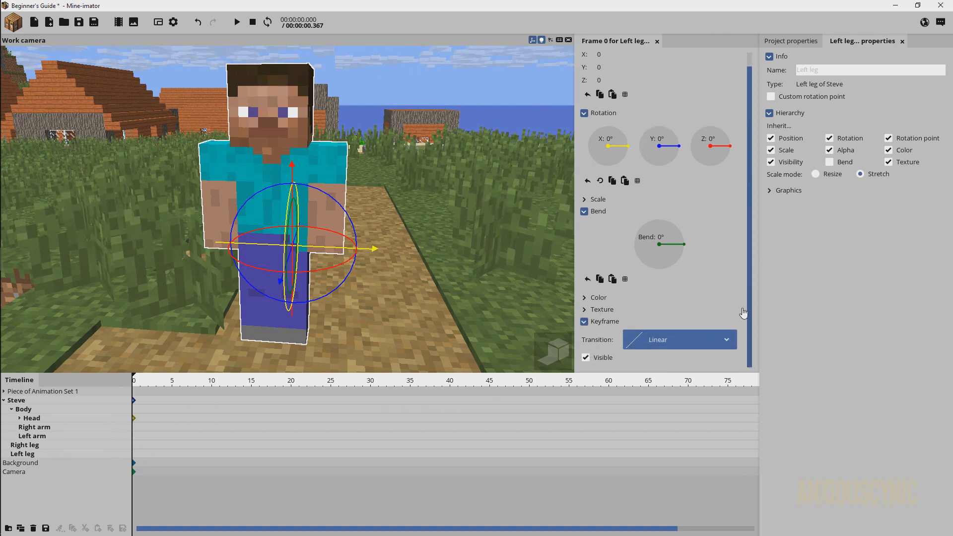
{"action": "left_click", "coordinate": [586, 358]}
{"action": "left_click", "coordinate": [587, 358]}
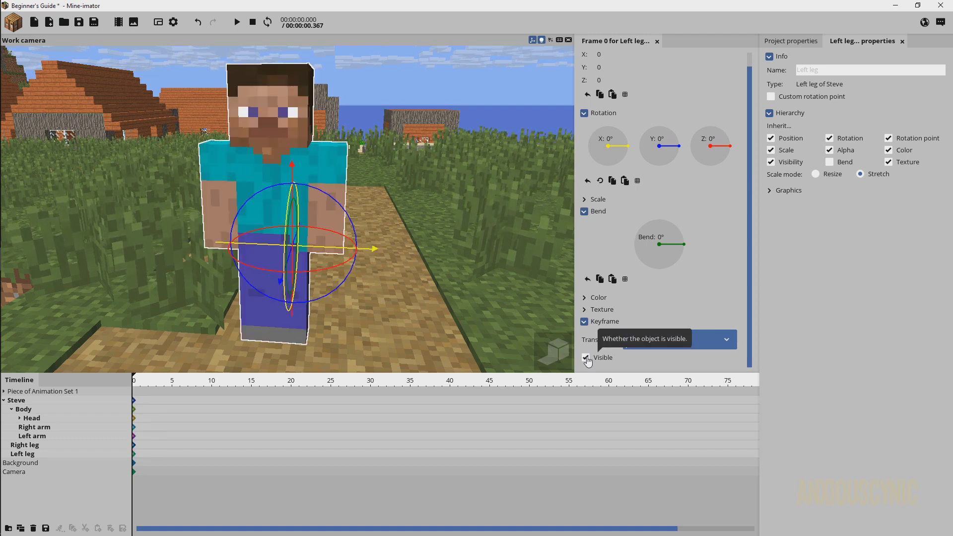
{"action": "left_click", "coordinate": [587, 358]}
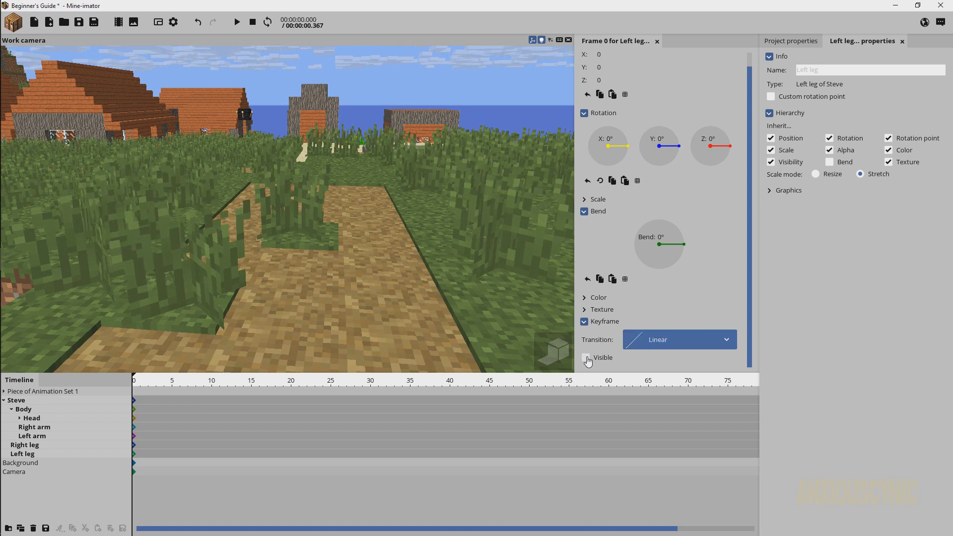
{"action": "left_click", "coordinate": [587, 359]}
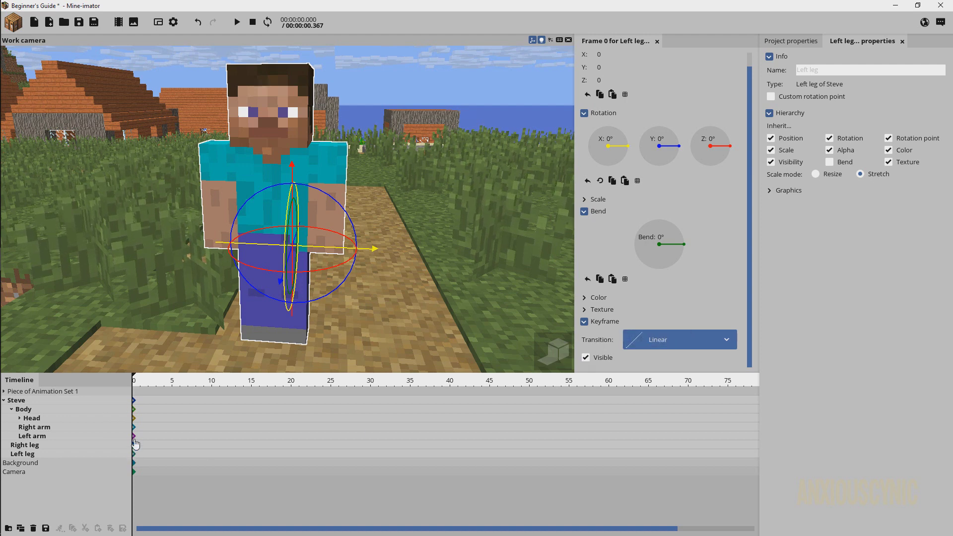
Try rotating all of Steve's selected parts about 12.83° on Y at frame 0, and reset the rotation
{"action": "left_click", "coordinate": [172, 382]}
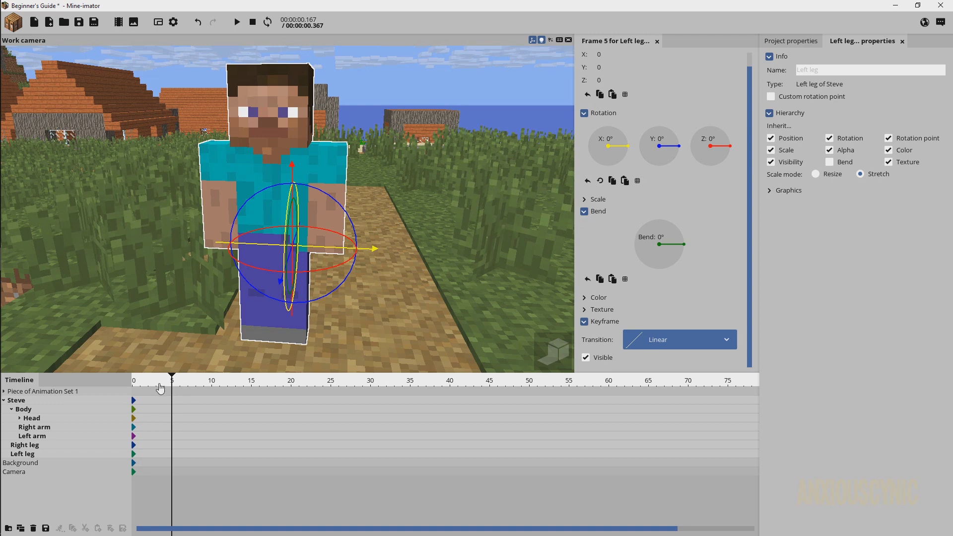
{"action": "left_click_drag", "start_coordinate": [160, 383], "coordinate": [118, 380]}
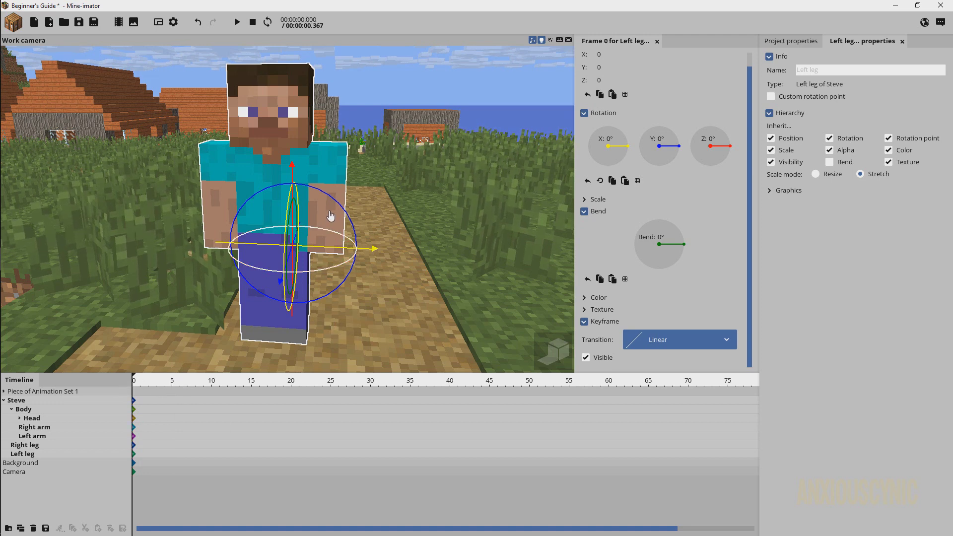
{"action": "left_click_drag", "start_coordinate": [329, 199], "coordinate": [318, 192]}
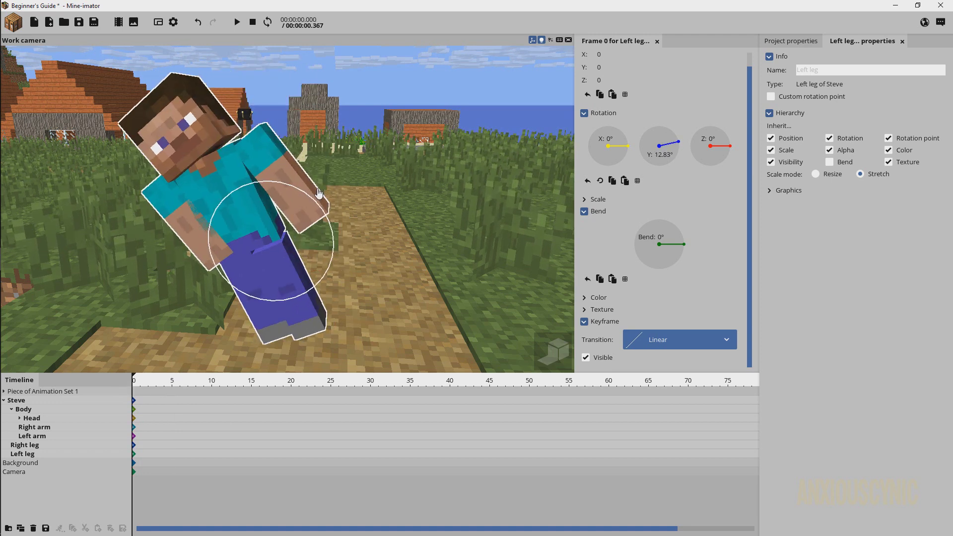
{"action": "right_click", "coordinate": [659, 150]}
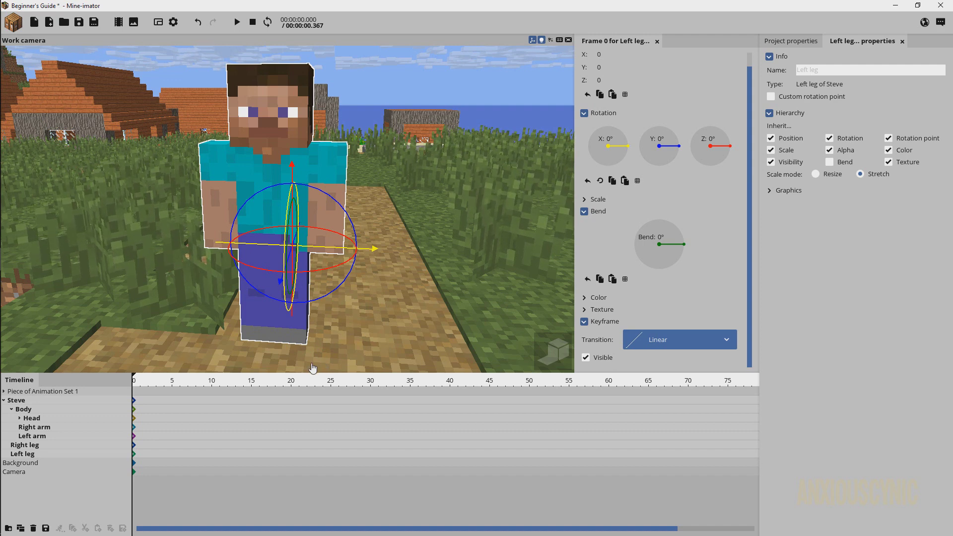
Add a left arm keyframe at frame 30 and raise the arm sideways to about 124.40° on Y
{"action": "left_click", "coordinate": [185, 429]}
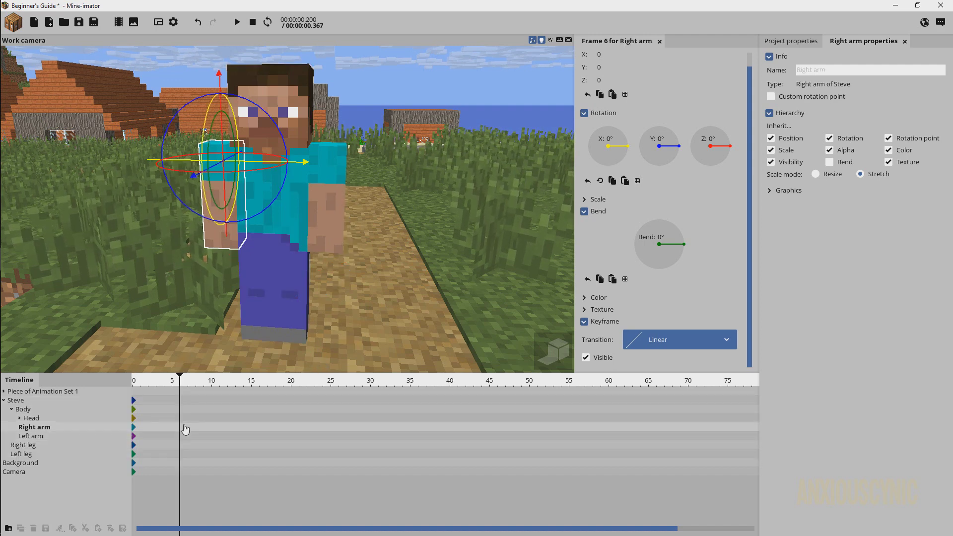
{"action": "left_click", "coordinate": [326, 204]}
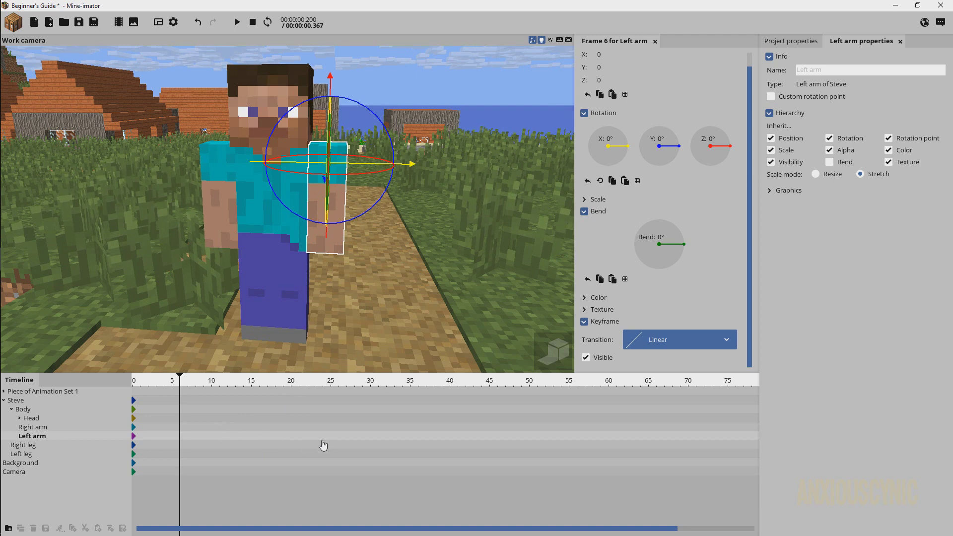
{"action": "left_click", "coordinate": [370, 440]}
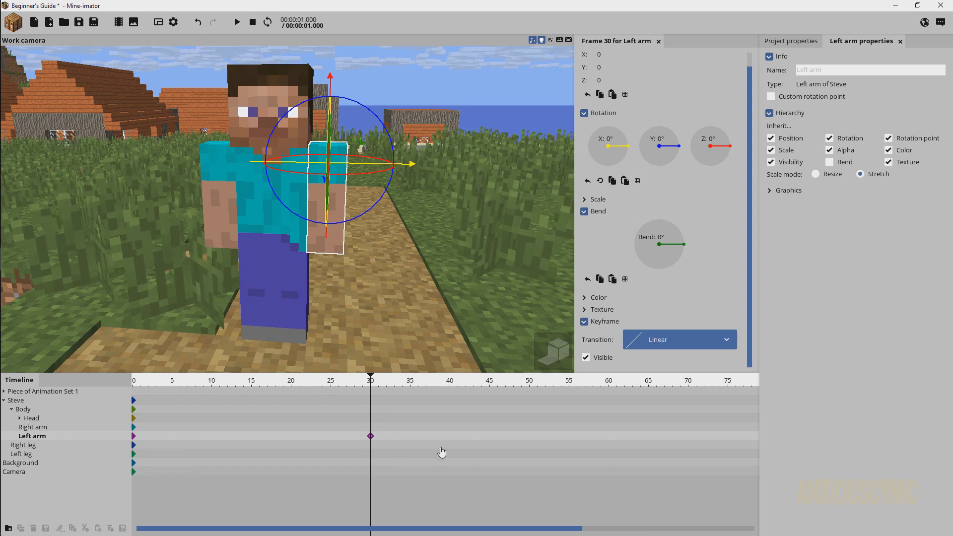
{"action": "left_click_drag", "start_coordinate": [385, 128], "coordinate": [236, 136]}
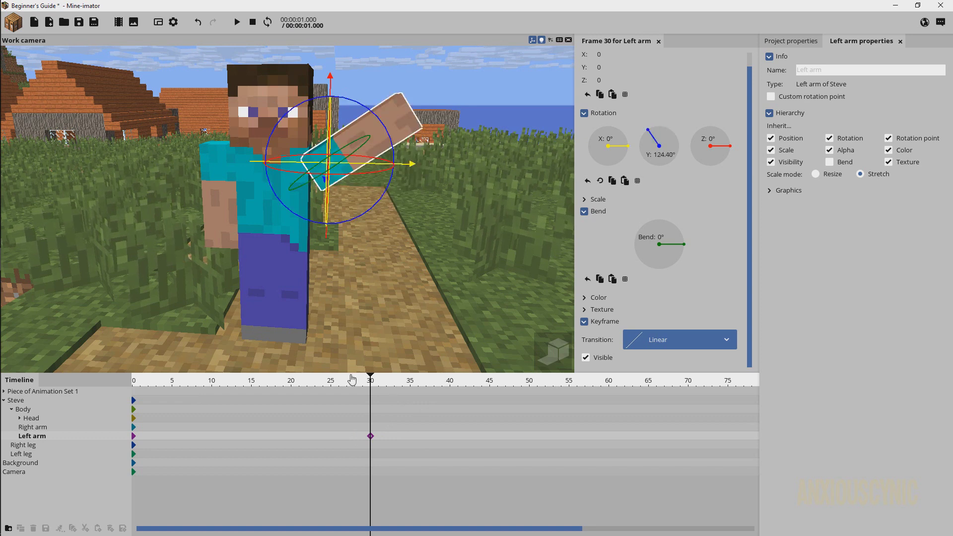
Play the left arm animation from the start and compare the arm's poses at frames 30 and 0
{"action": "left_click", "coordinate": [252, 22]}
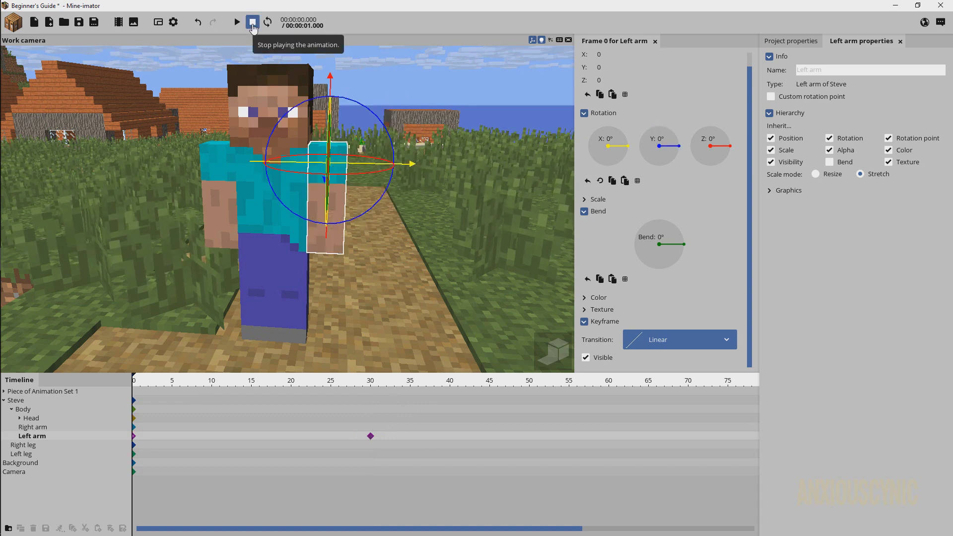
{"action": "left_click", "coordinate": [237, 22]}
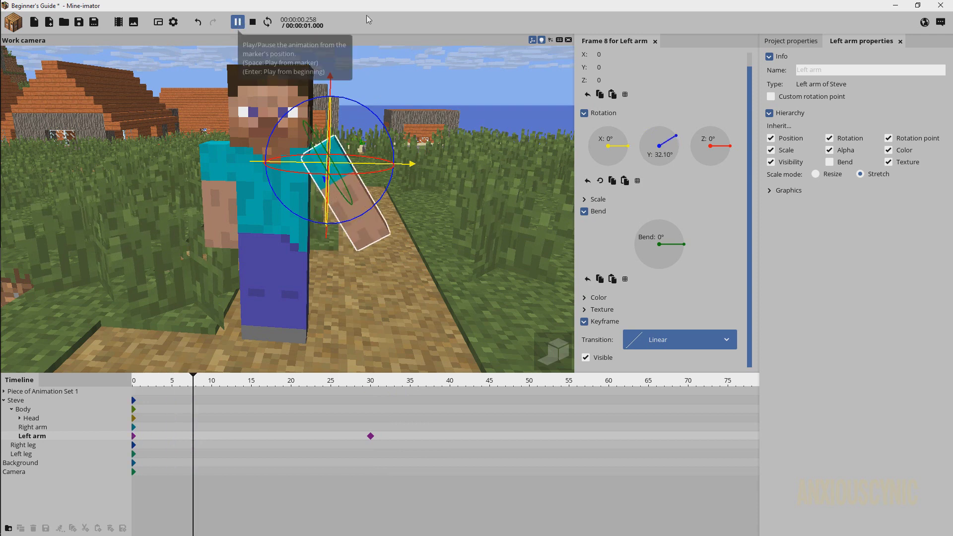
{"action": "left_click", "coordinate": [252, 22]}
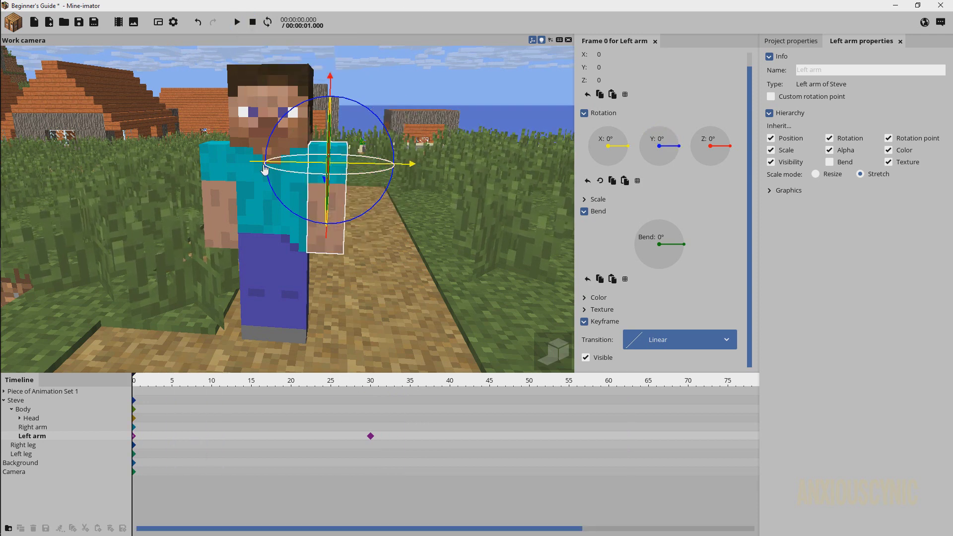
{"action": "left_click", "coordinate": [372, 386]}
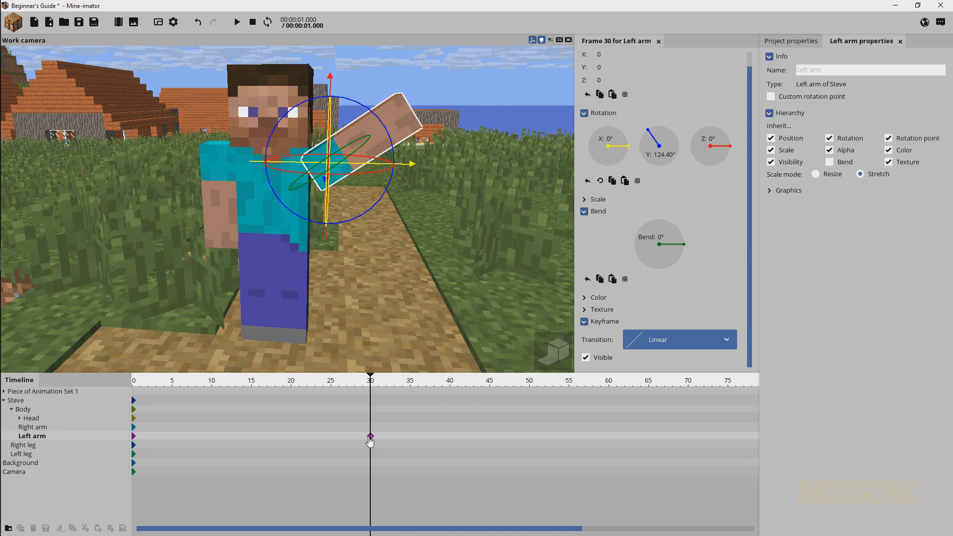
{"action": "left_click", "coordinate": [132, 435]}
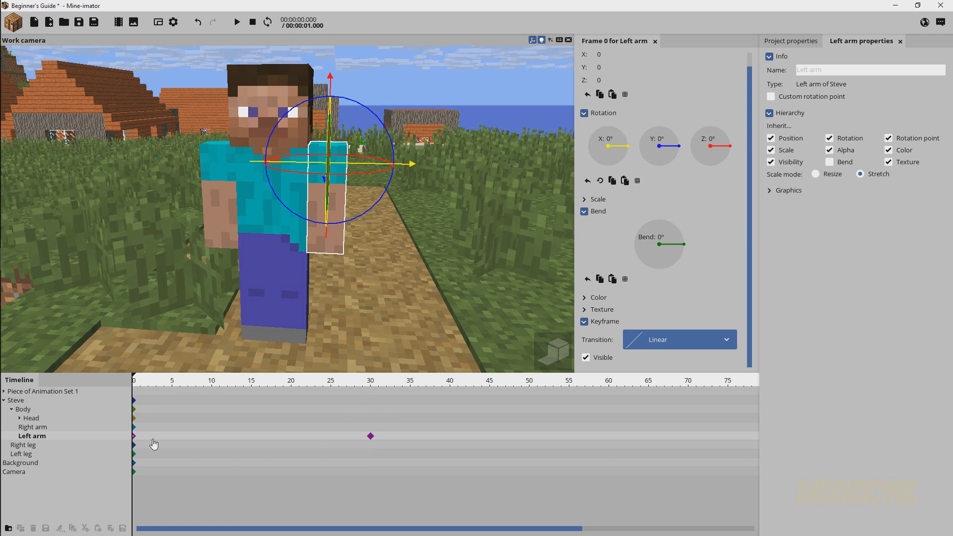
Copy the left arm's frame 0 keyframe to frame 25 and play the animation from the start
{"action": "left_click", "coordinate": [134, 437]}
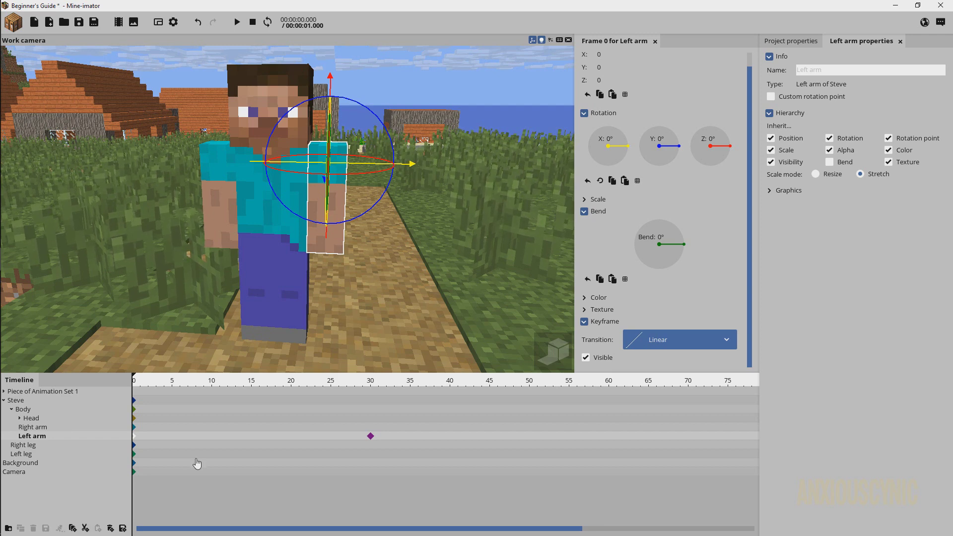
{"action": "left_click", "coordinate": [73, 528]}
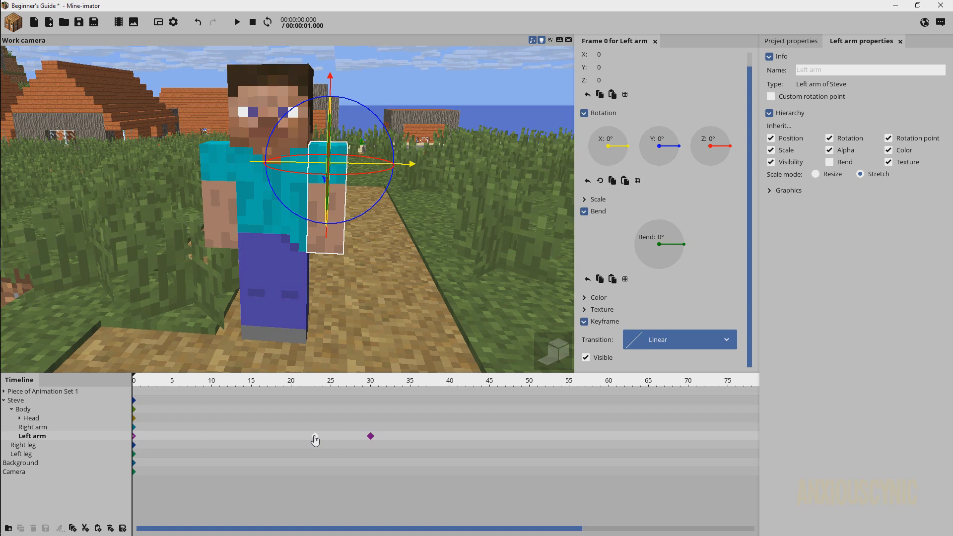
{"action": "left_click", "coordinate": [332, 383]}
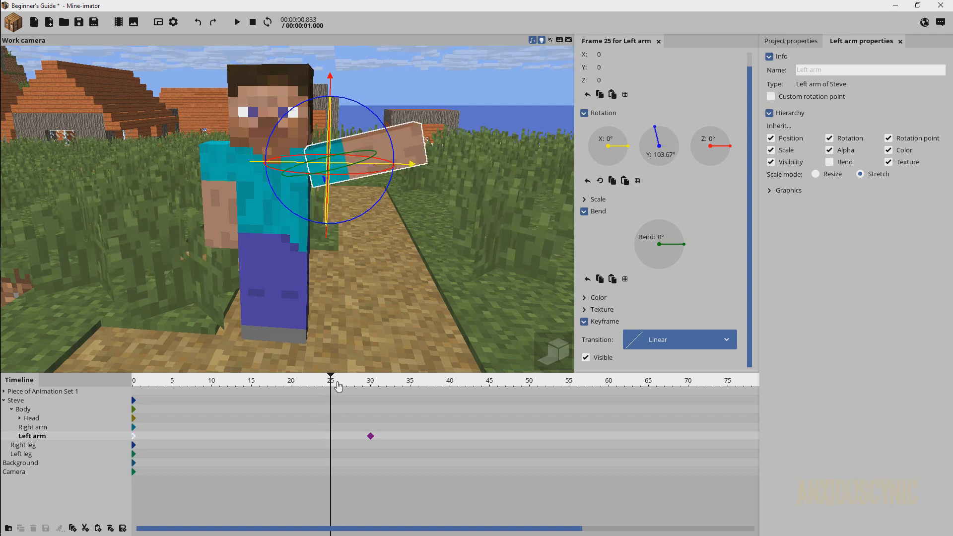
{"action": "left_click", "coordinate": [97, 529]}
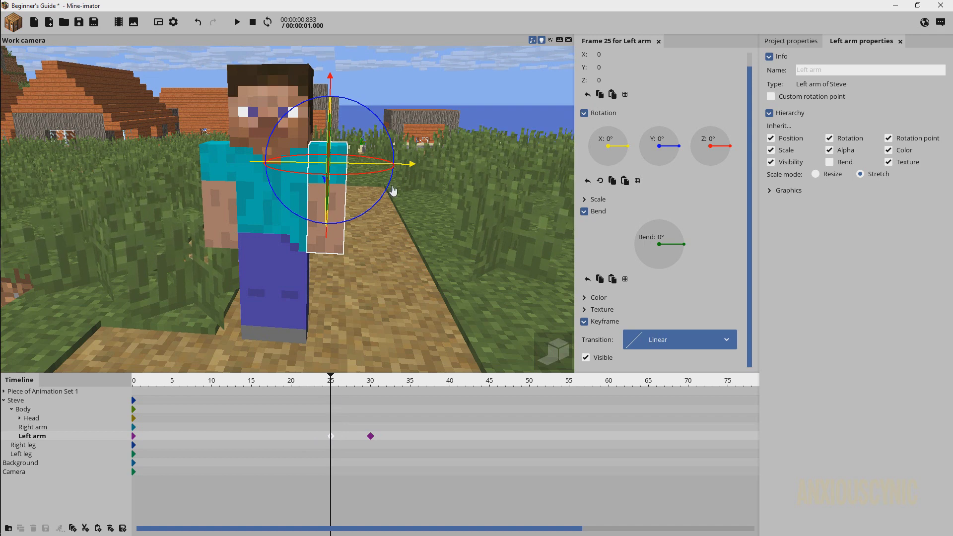
{"action": "left_click_drag", "start_coordinate": [316, 390], "coordinate": [115, 382]}
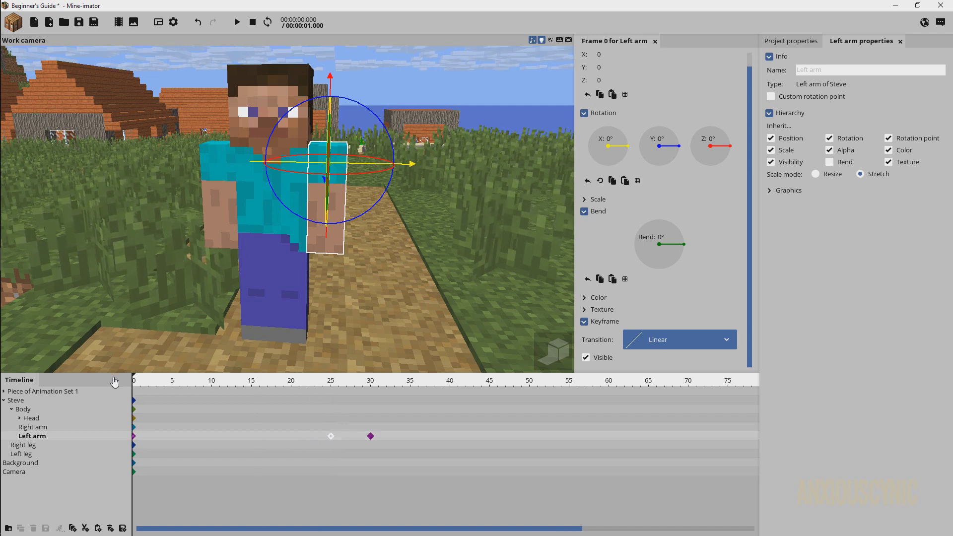
{"action": "key", "text": "space"}
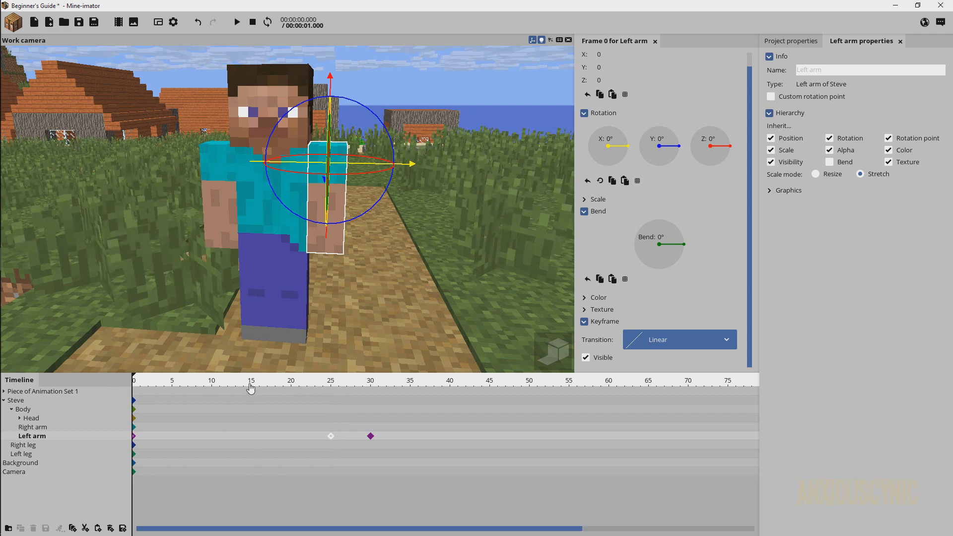
Play the left arm animation from the start and compare the arm's poses at the frame 30 and 25 keyframes
{"action": "key", "text": "space"}
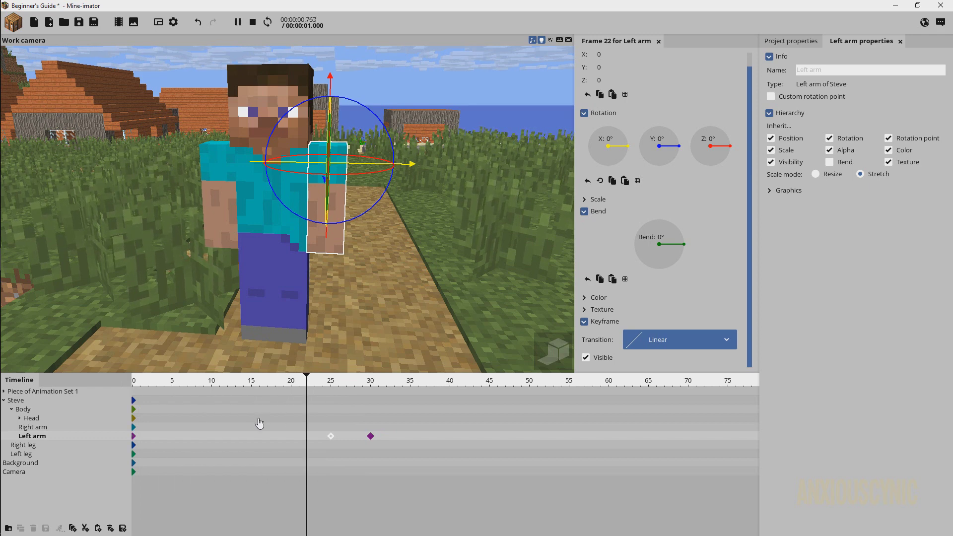
{"action": "key", "text": "space"}
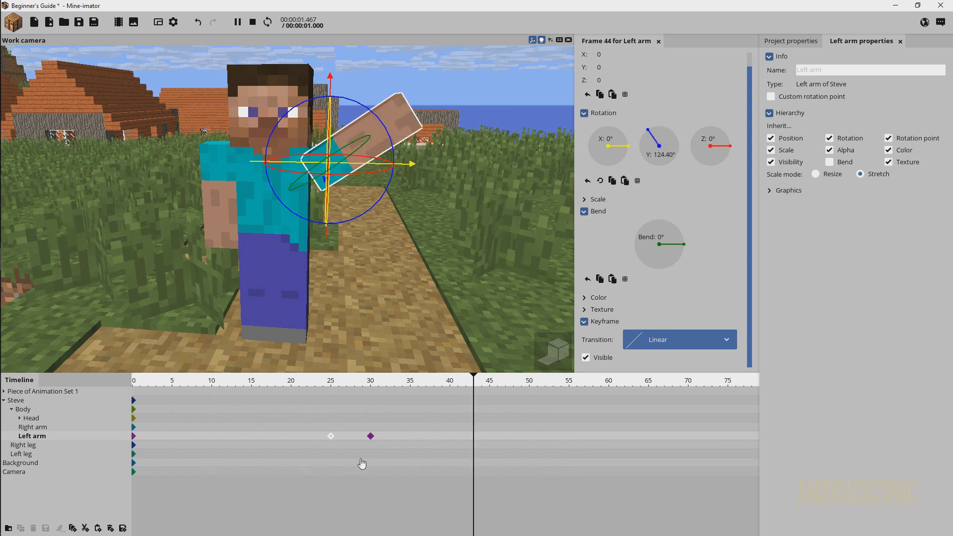
{"action": "key", "text": "space"}
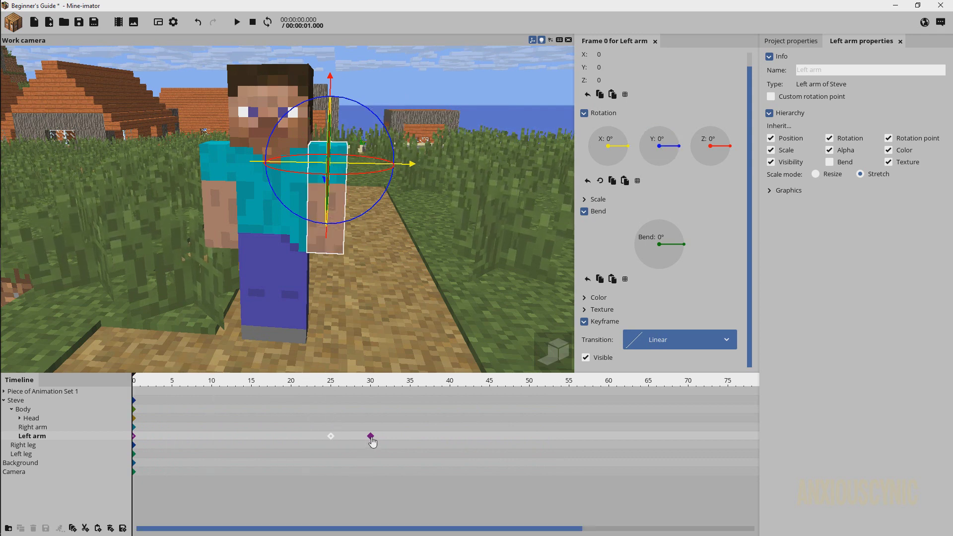
{"action": "left_click", "coordinate": [371, 437]}
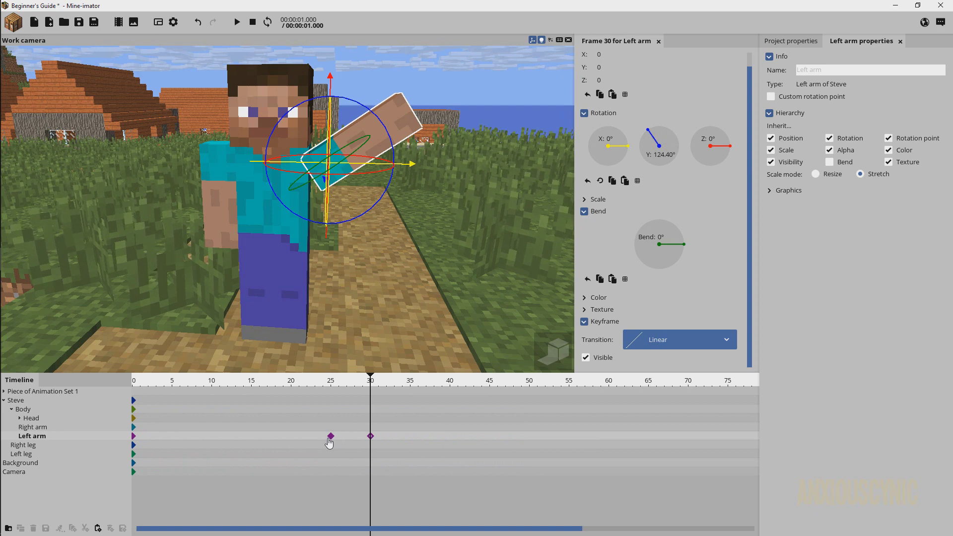
{"action": "left_click", "coordinate": [330, 437]}
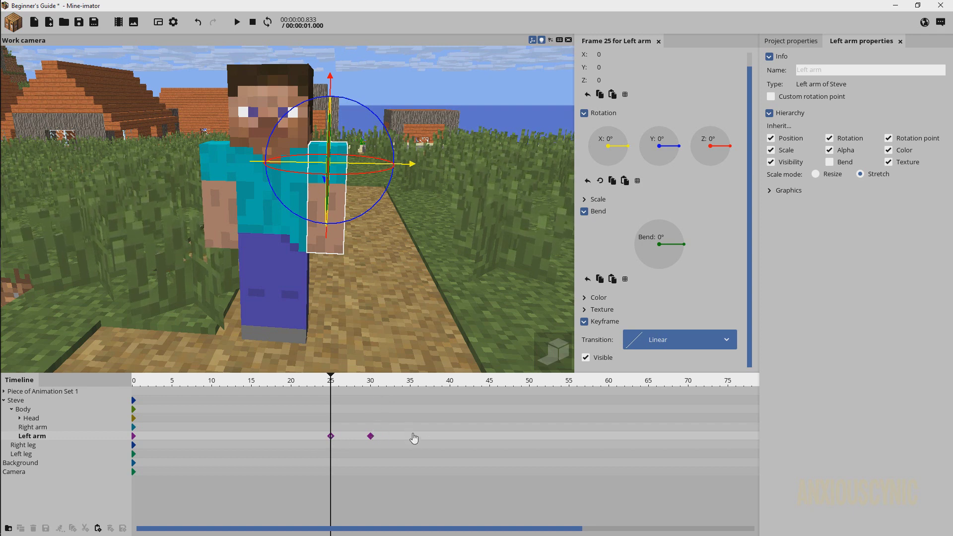
Move the left arm's raised-pose keyframe to frame 60 and its lowered-pose keyframe from frame 25 to frame 30
{"action": "left_click", "coordinate": [370, 436]}
{"action": "left_click_drag", "start_coordinate": [373, 441], "coordinate": [566, 447]}
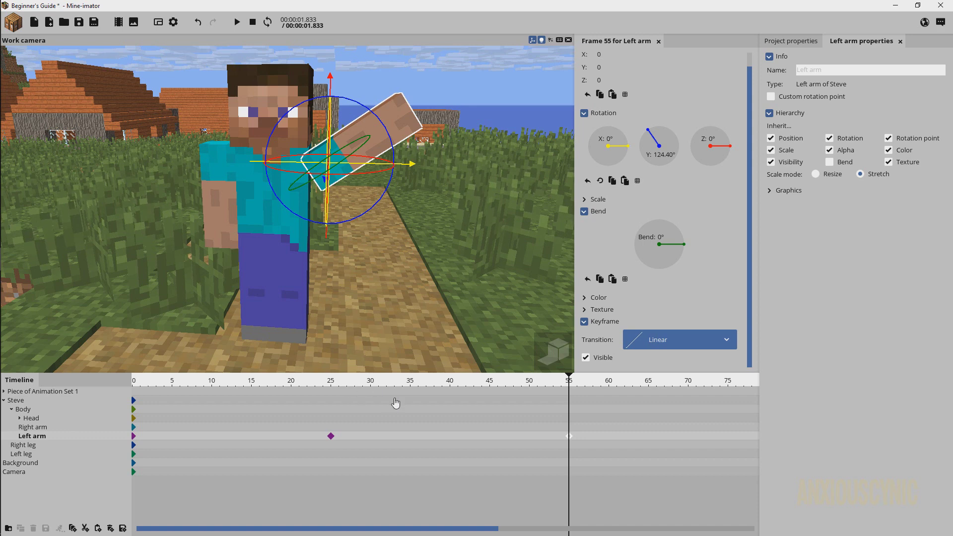
{"action": "left_click", "coordinate": [330, 436]}
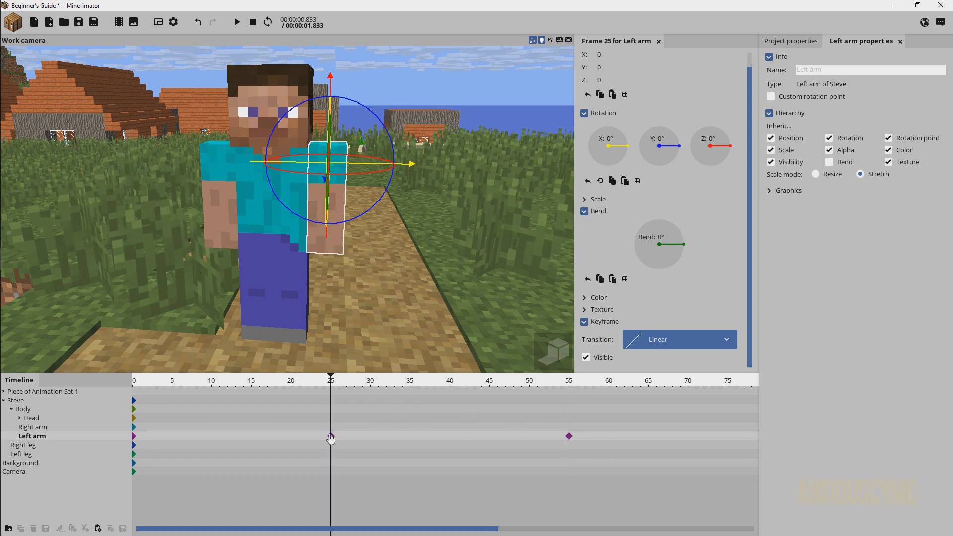
{"action": "left_click_drag", "start_coordinate": [330, 437], "coordinate": [373, 436]}
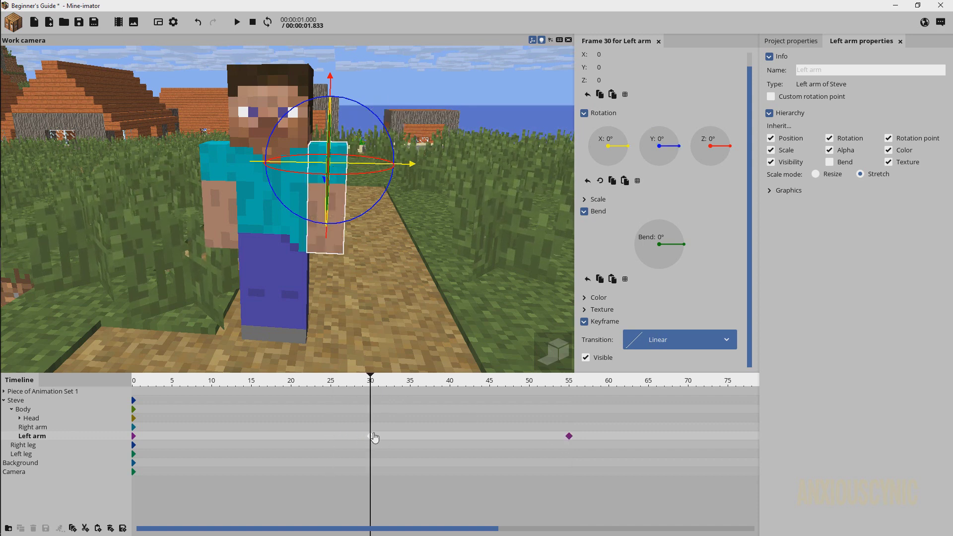
{"action": "left_click", "coordinate": [569, 437]}
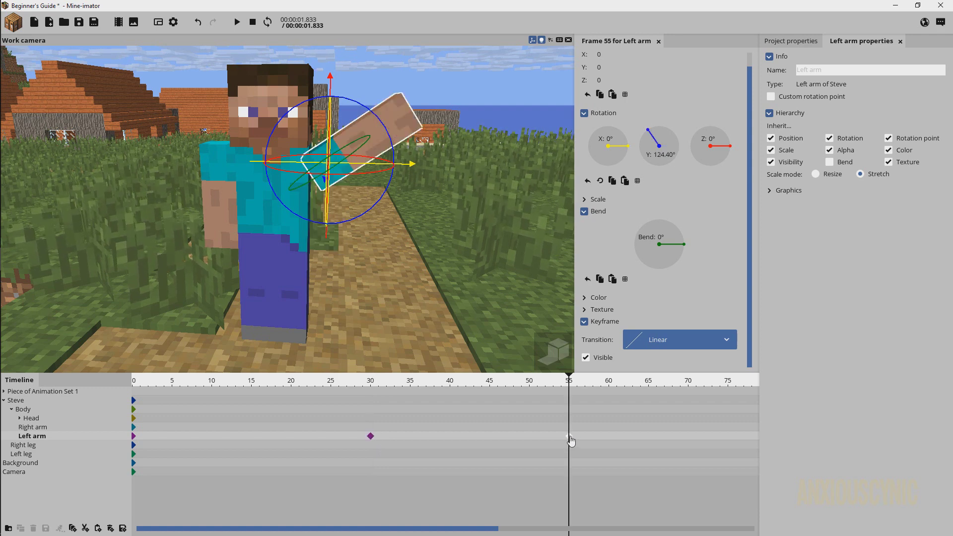
{"action": "left_click_drag", "start_coordinate": [571, 440], "coordinate": [610, 440]}
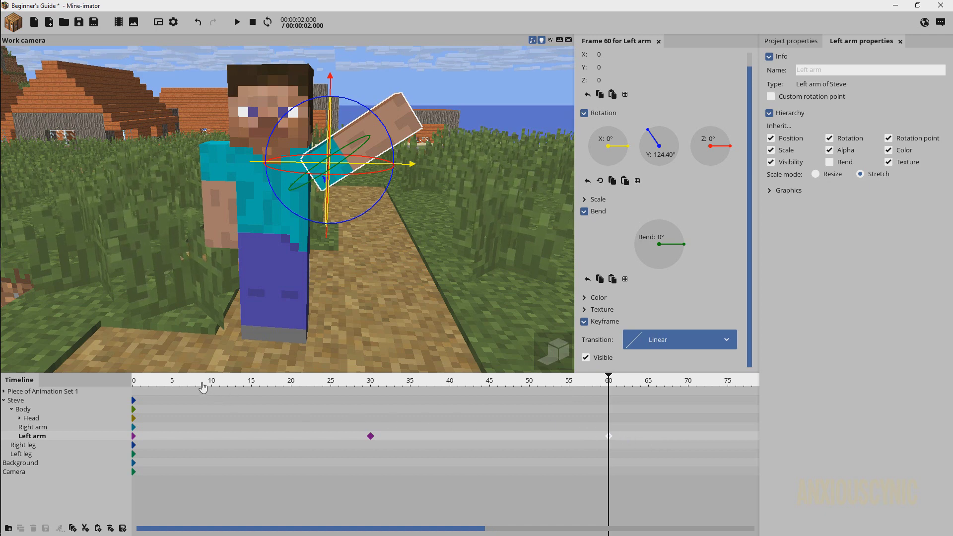
Return to frame 0 and play the retimed left arm animation past frame 30
{"action": "left_click_drag", "start_coordinate": [178, 383], "coordinate": [128, 412]}
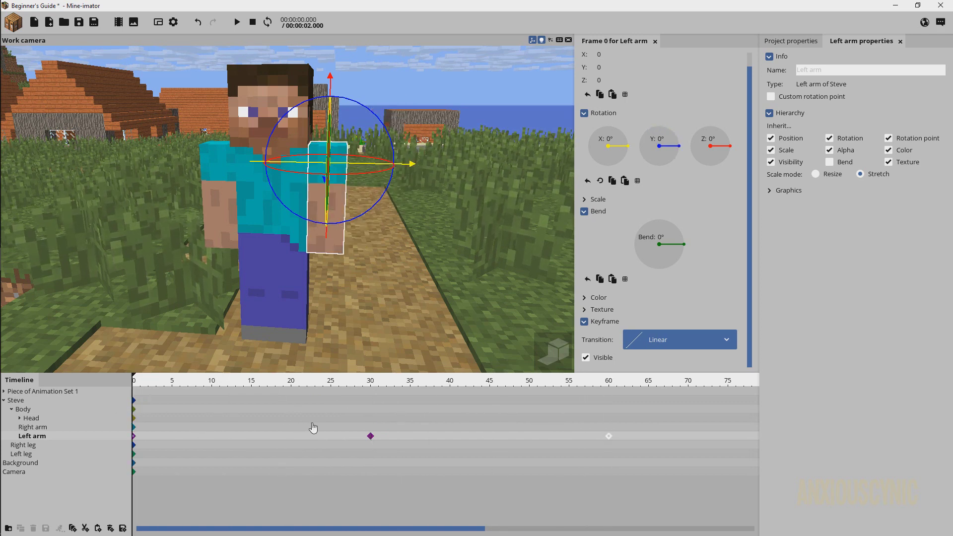
{"action": "key", "text": "space"}
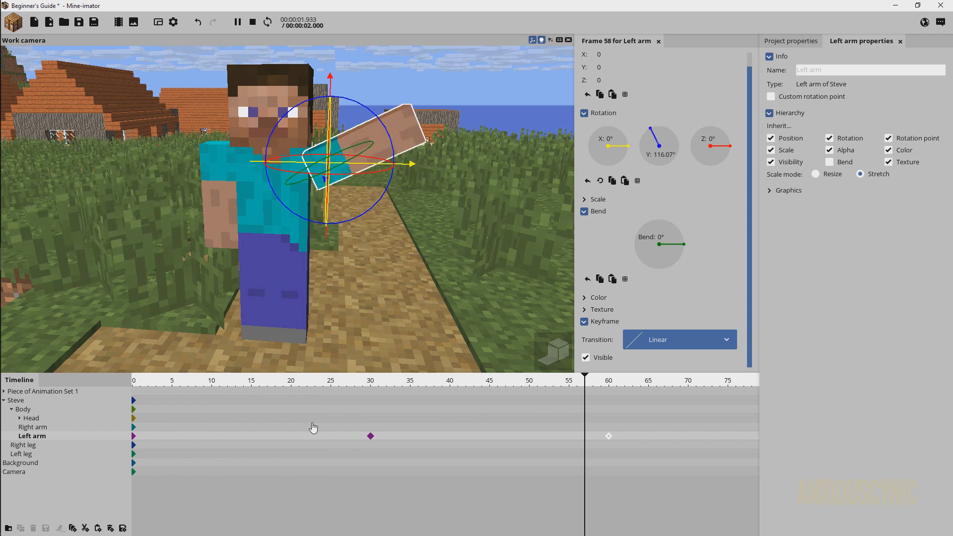
{"action": "key", "text": "space"}
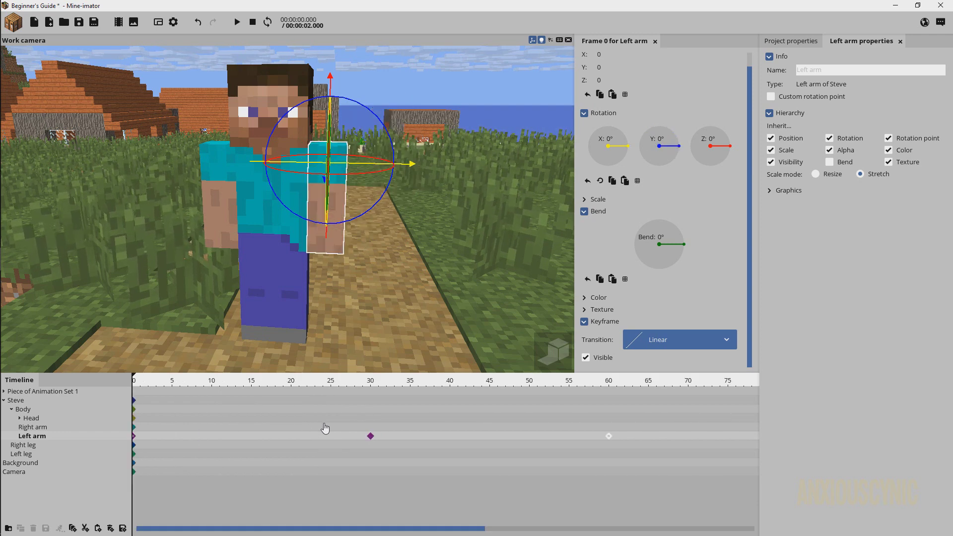
Scrub the timeline from frame 30 to frames 40 and 42 to examine the left arm's in-between poses
{"action": "left_click", "coordinate": [371, 437]}
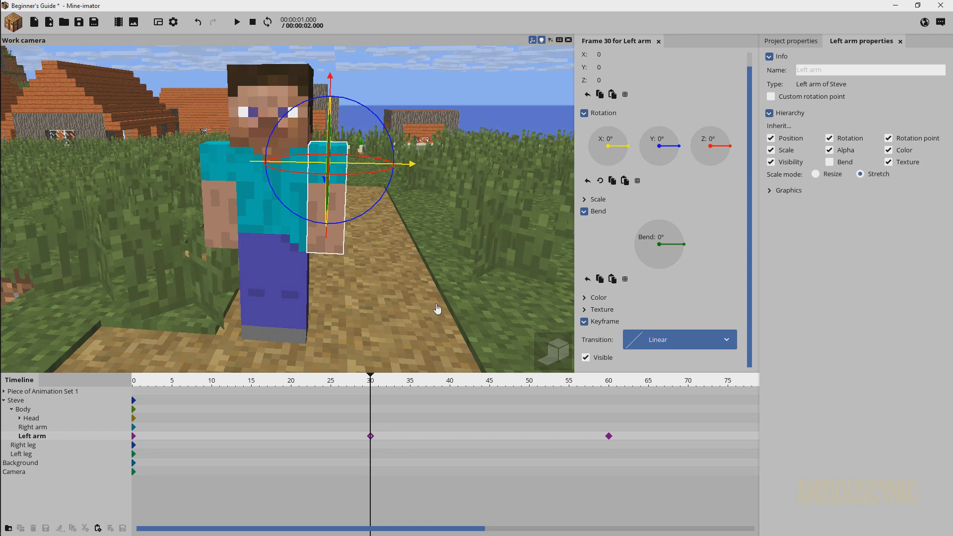
{"action": "left_click_drag", "start_coordinate": [370, 383], "coordinate": [450, 390]}
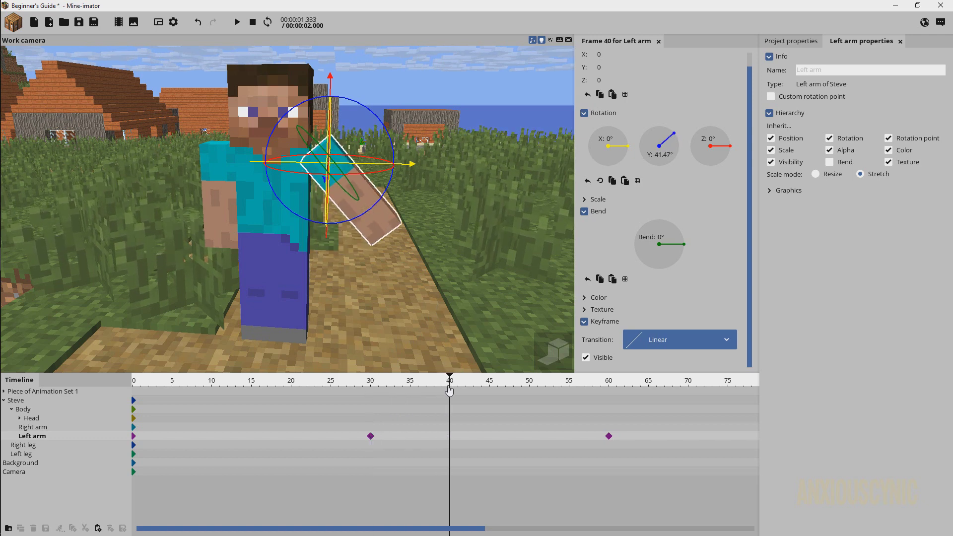
{"action": "left_click", "coordinate": [373, 387]}
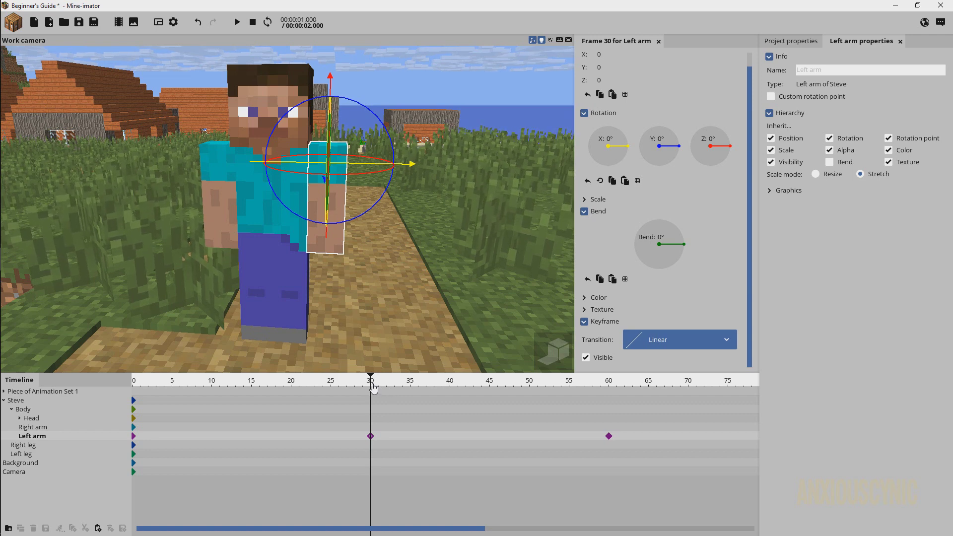
{"action": "left_click_drag", "start_coordinate": [372, 388], "coordinate": [465, 386]}
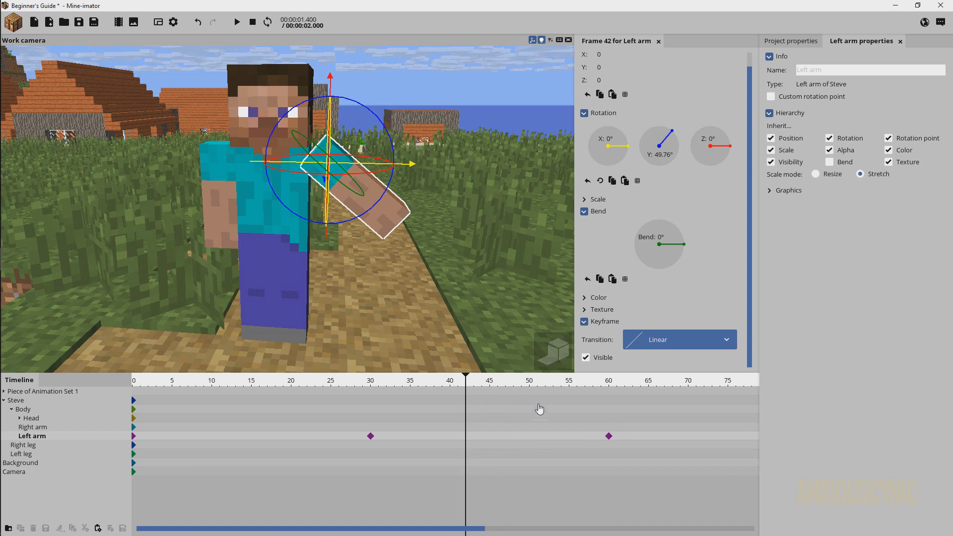
Move the left arm's raised-pose keyframe to frame 45 and play the shortened arm raise from frame 20
{"action": "left_click", "coordinate": [608, 437]}
{"action": "left_click_drag", "start_coordinate": [609, 436], "coordinate": [489, 430]}
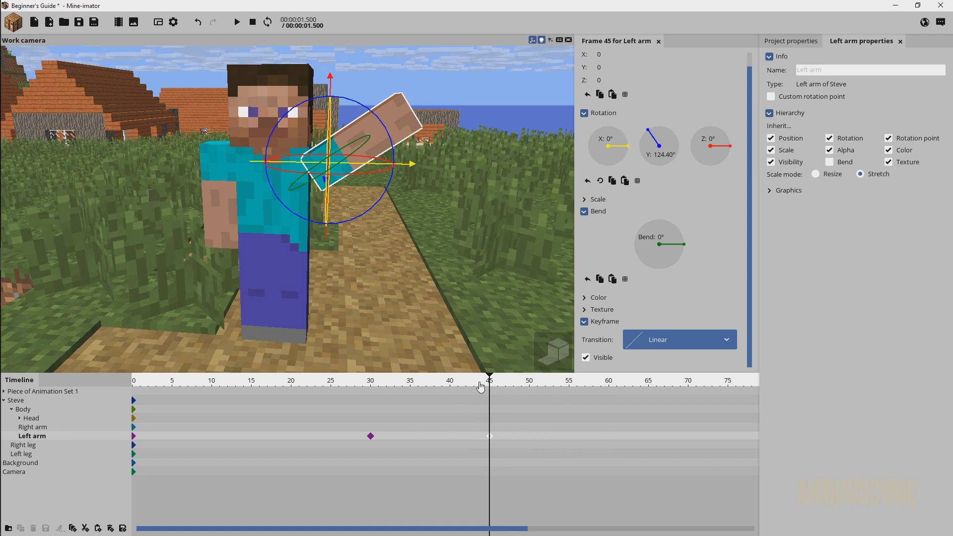
{"action": "left_click", "coordinate": [423, 384]}
{"action": "left_click_drag", "start_coordinate": [423, 383], "coordinate": [304, 400]}
{"action": "key", "text": "space"}
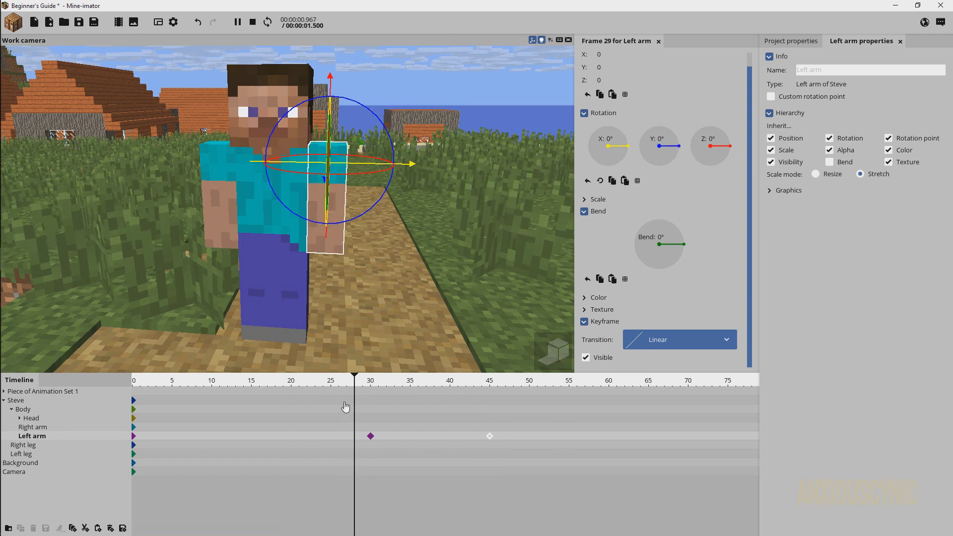
{"action": "key", "text": "space"}
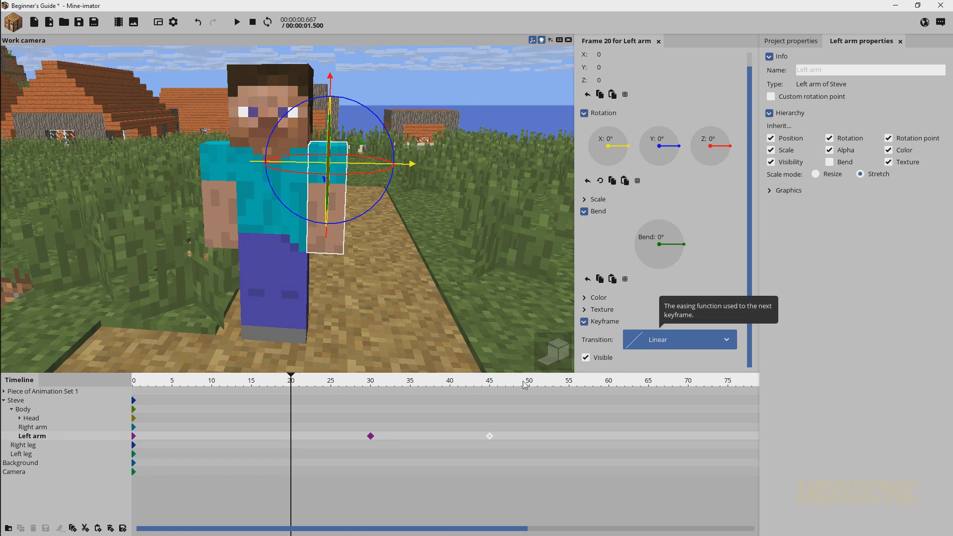
Check the left arm's frame 30 keyframe and play its linear arm raise from frame 28
{"action": "left_click", "coordinate": [370, 436]}
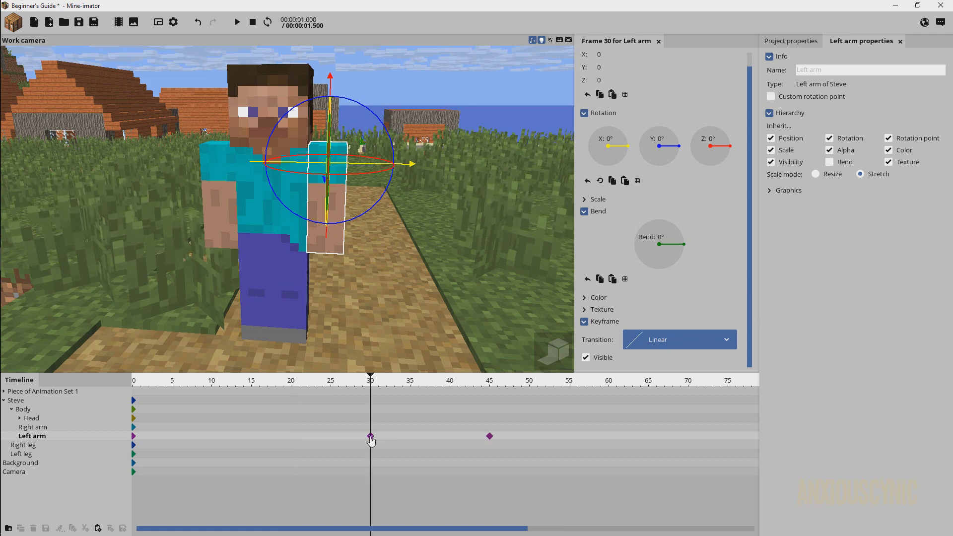
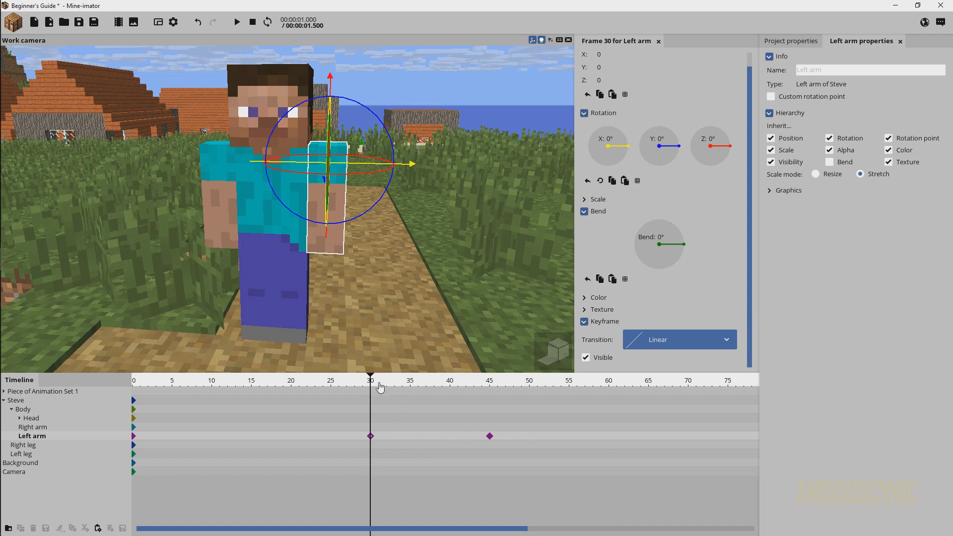
{"action": "key", "text": "space"}
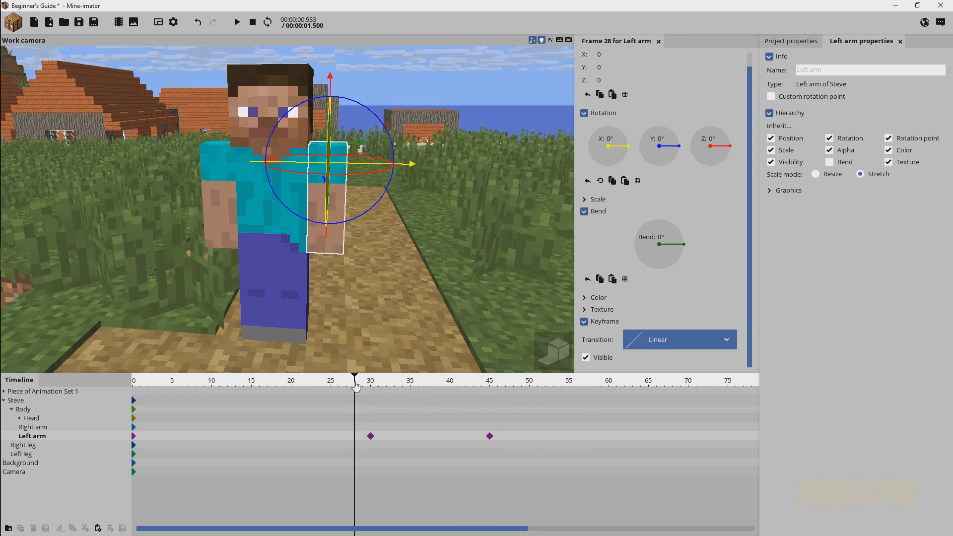
{"action": "key", "text": "space"}
Try the Instant transition on the left arm's frame 30 keyframe and play the animation from frame 23
{"action": "left_click", "coordinate": [370, 437]}
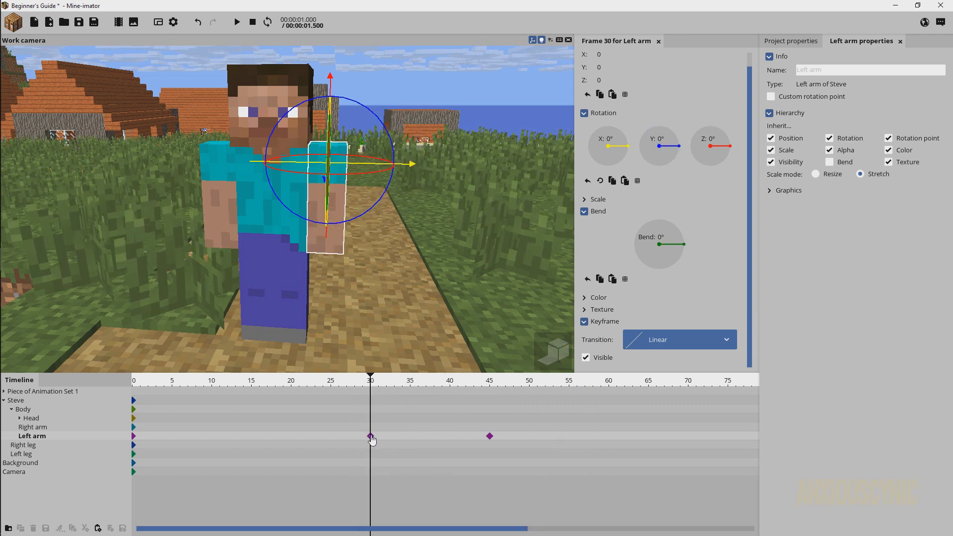
{"action": "left_click", "coordinate": [663, 341]}
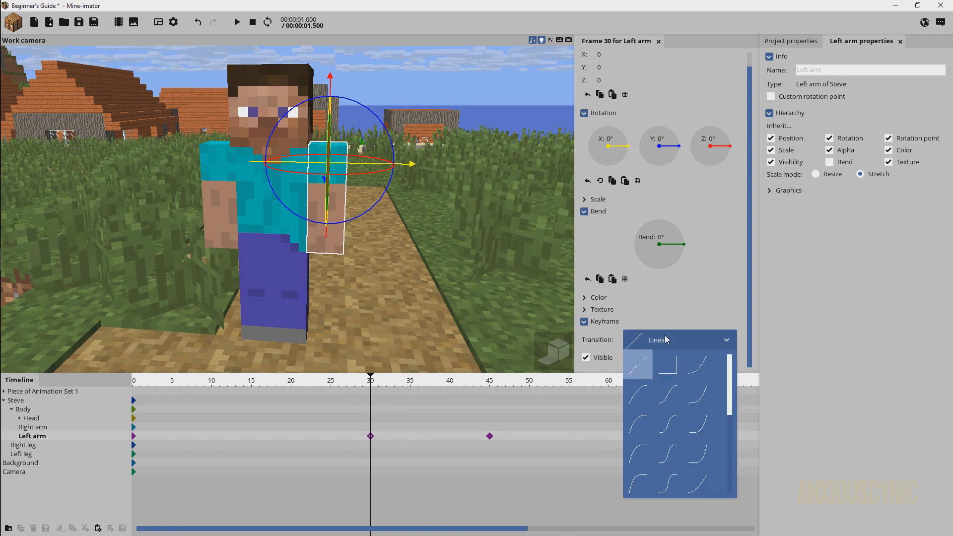
{"action": "left_click", "coordinate": [678, 368]}
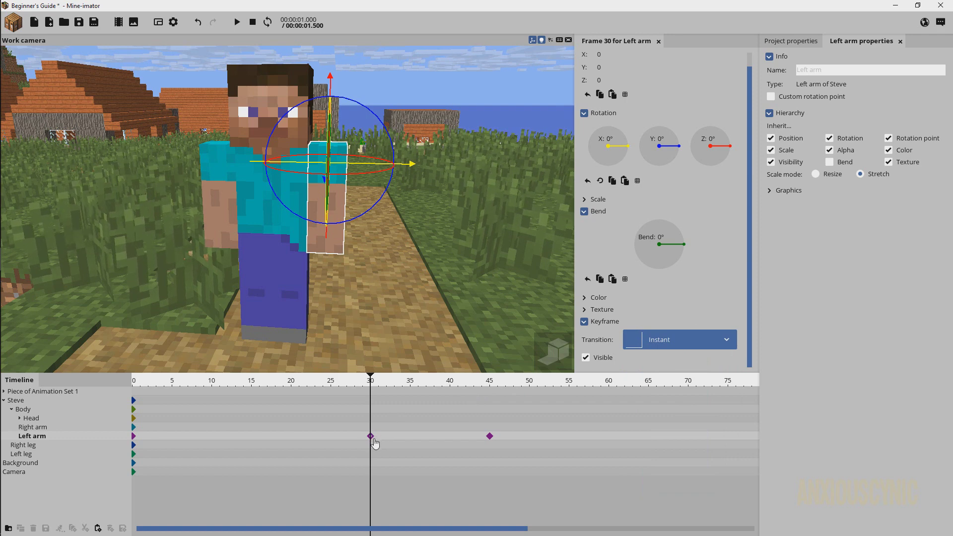
{"action": "left_click", "coordinate": [317, 382]}
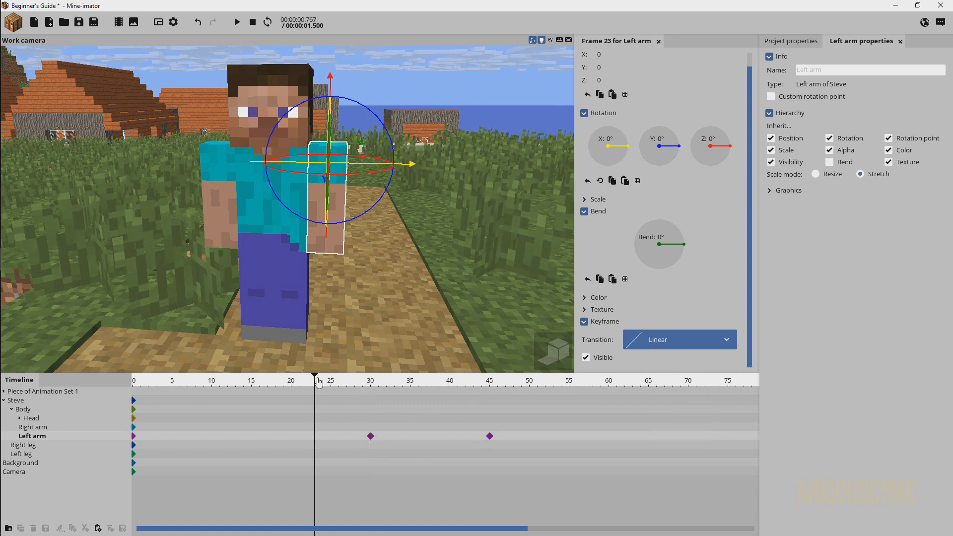
{"action": "key", "text": "space"}
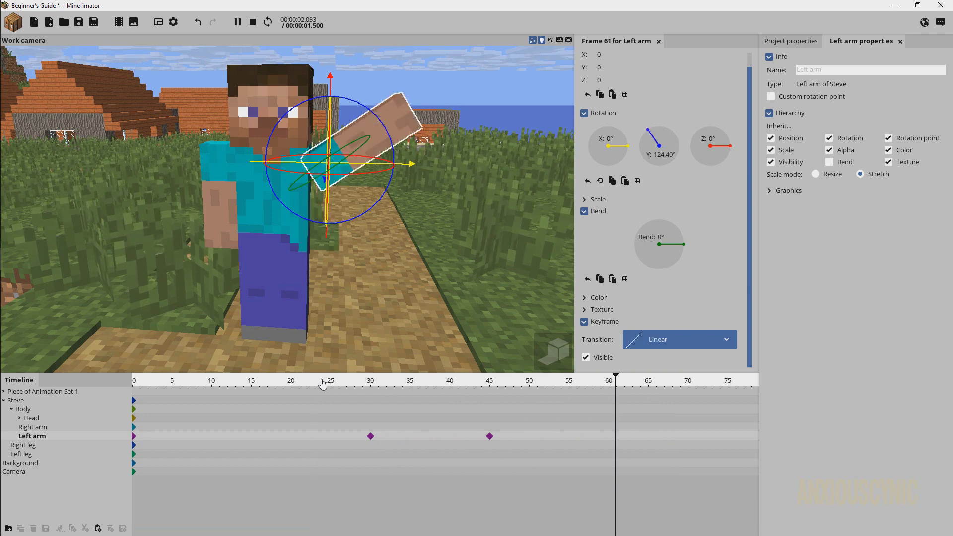
{"action": "key", "text": "space"}
Set the left arm's frame 30 keyframe transition to Ease in (quadratic) and play the animation from frame 28
{"action": "left_click", "coordinate": [369, 435]}
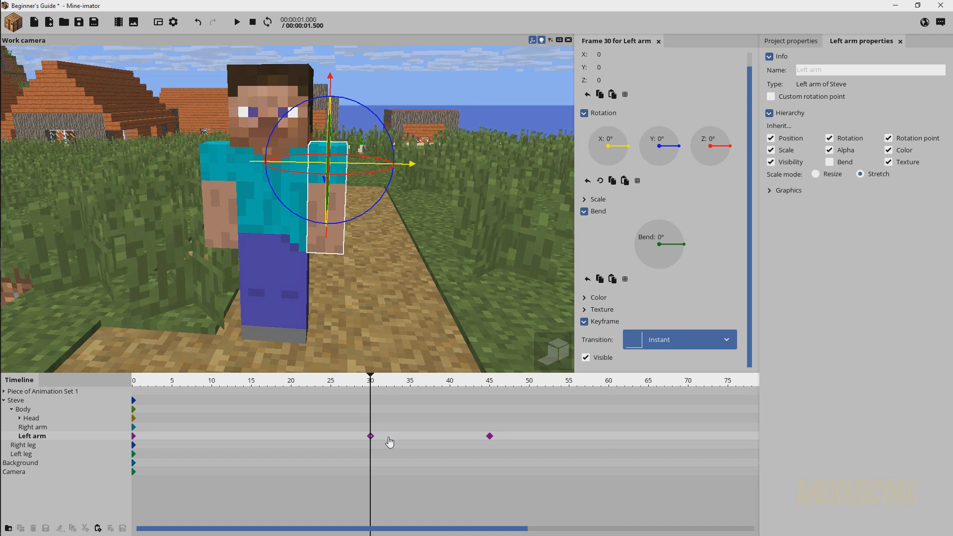
{"action": "left_click", "coordinate": [645, 345]}
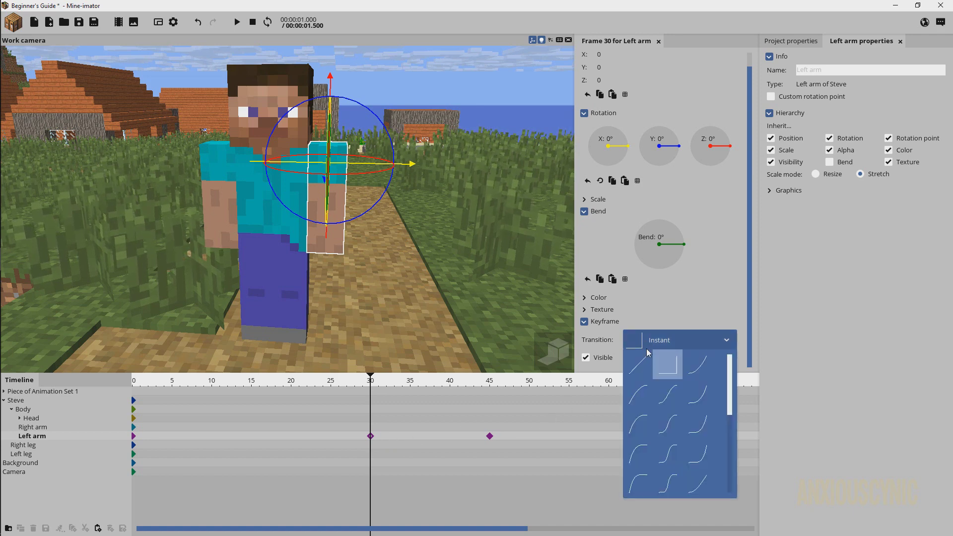
{"action": "left_click", "coordinate": [701, 365]}
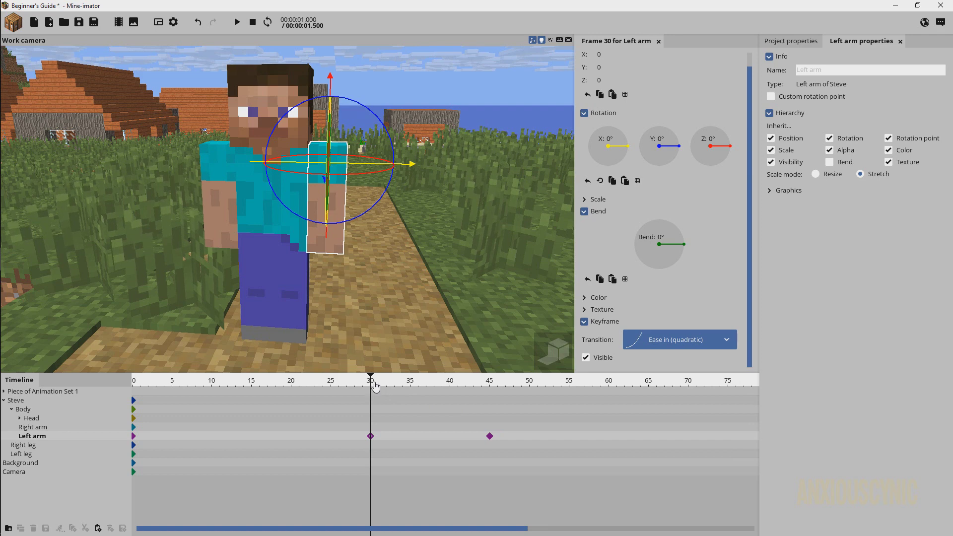
{"action": "left_click_drag", "start_coordinate": [373, 385], "coordinate": [357, 383]}
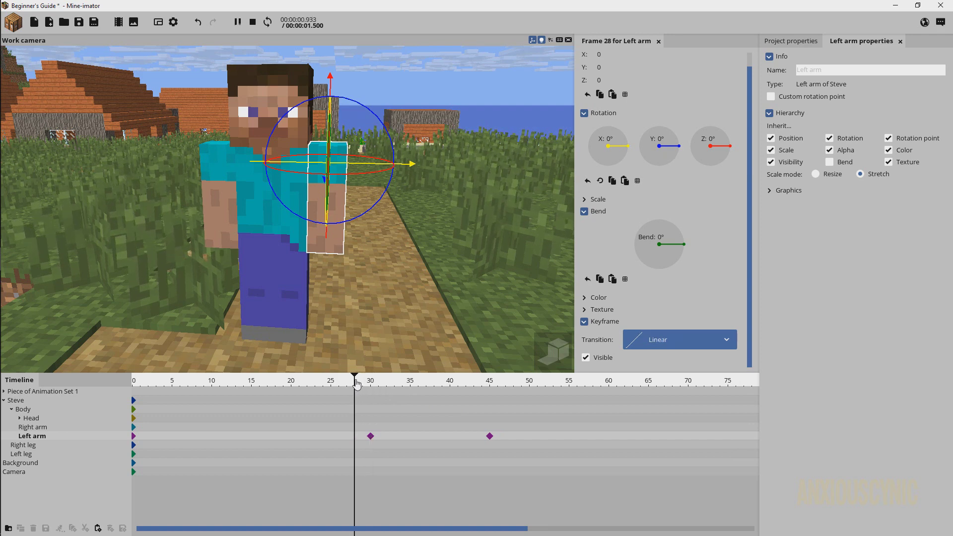
{"action": "key", "text": "space"}
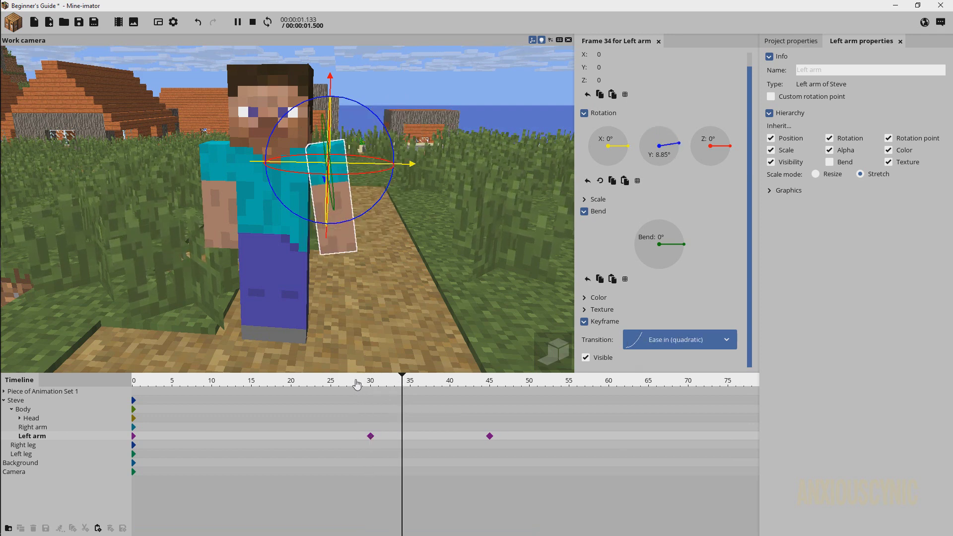
{"action": "key", "text": "space"}
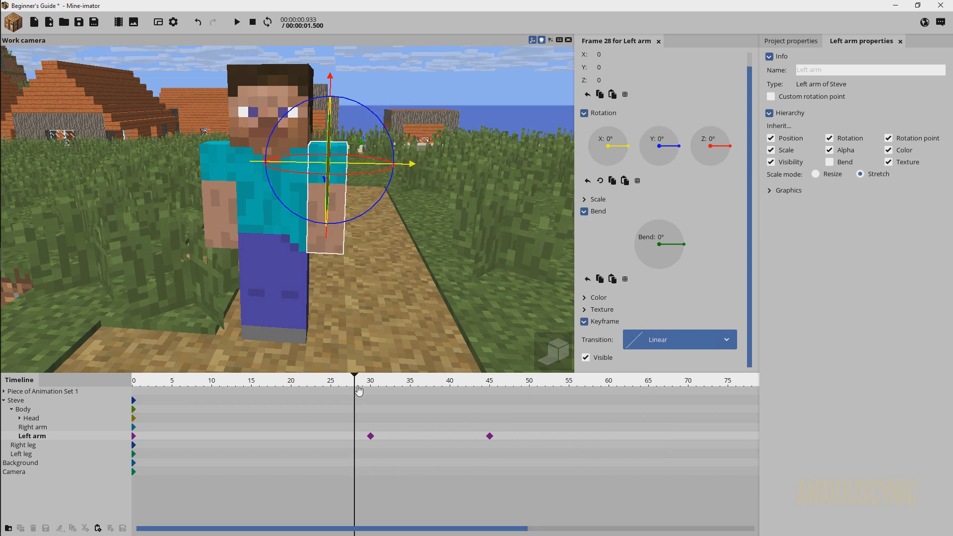
Try the Ease out (quadratic) transition on the left arm's frame 30 keyframe and play the animation from just before it
{"action": "left_click", "coordinate": [370, 436]}
{"action": "left_click", "coordinate": [634, 347]}
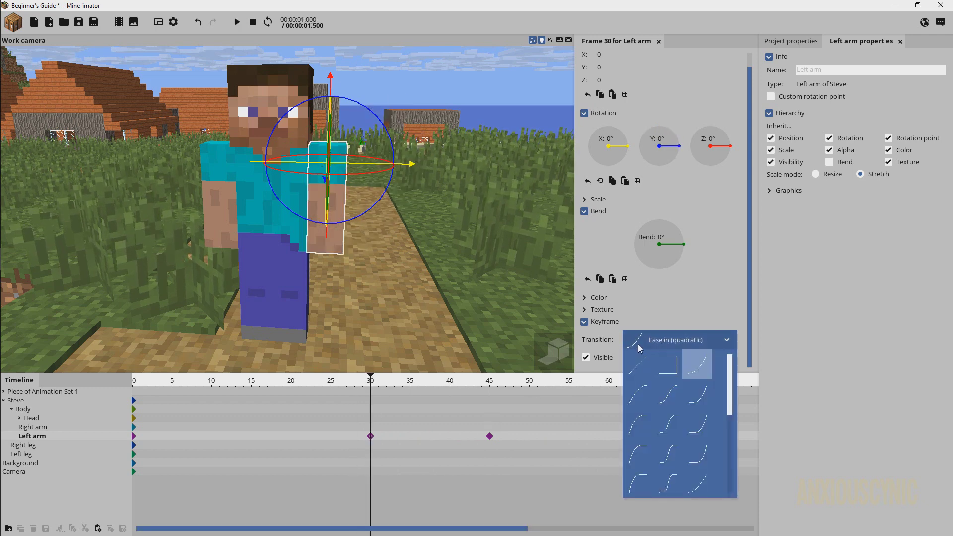
{"action": "left_click", "coordinate": [638, 396]}
{"action": "left_click", "coordinate": [705, 343]}
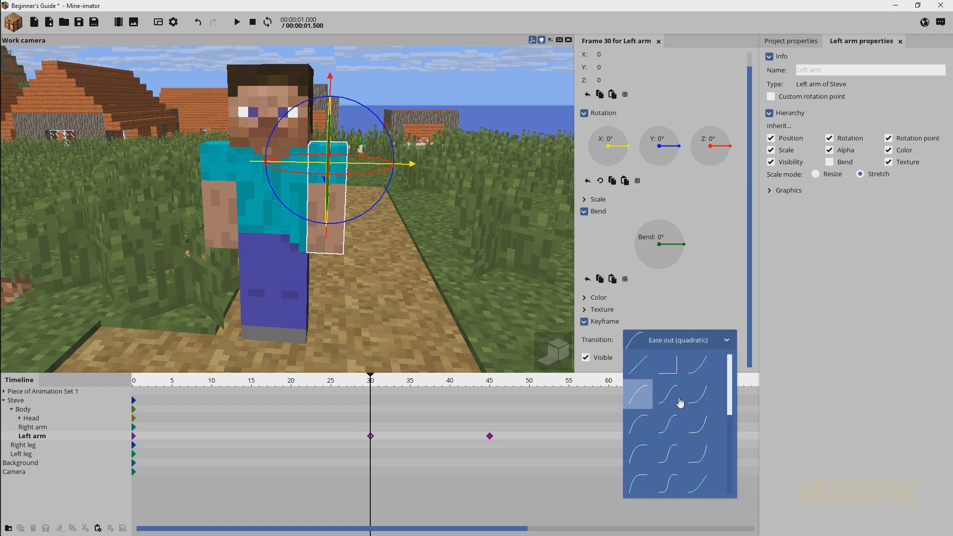
{"action": "left_click_drag", "start_coordinate": [729, 392], "coordinate": [739, 374]}
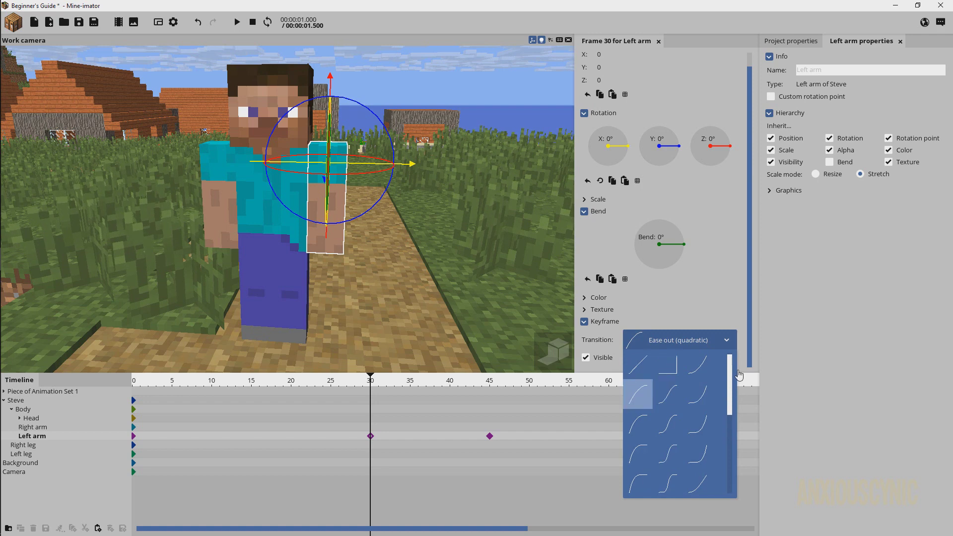
{"action": "left_click", "coordinate": [636, 400]}
{"action": "left_click_drag", "start_coordinate": [373, 388], "coordinate": [336, 389]}
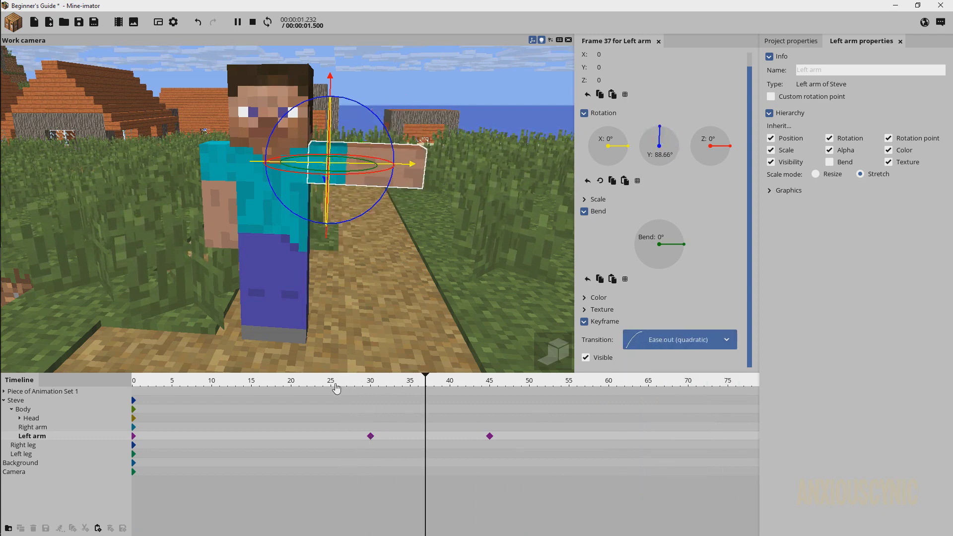
{"action": "key", "text": "space"}
{"action": "key", "text": "space"}
{"action": "key", "text": "space"}
Set the left arm's frame 30 keyframe transition to Ease in and out (quadratic) and play the animation from frame 26
{"action": "left_click", "coordinate": [370, 435]}
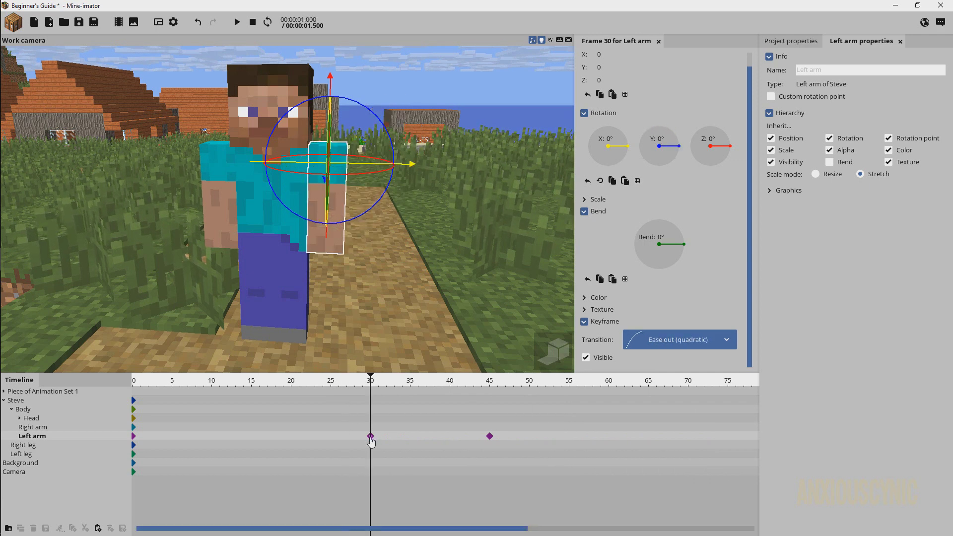
{"action": "left_click", "coordinate": [658, 341]}
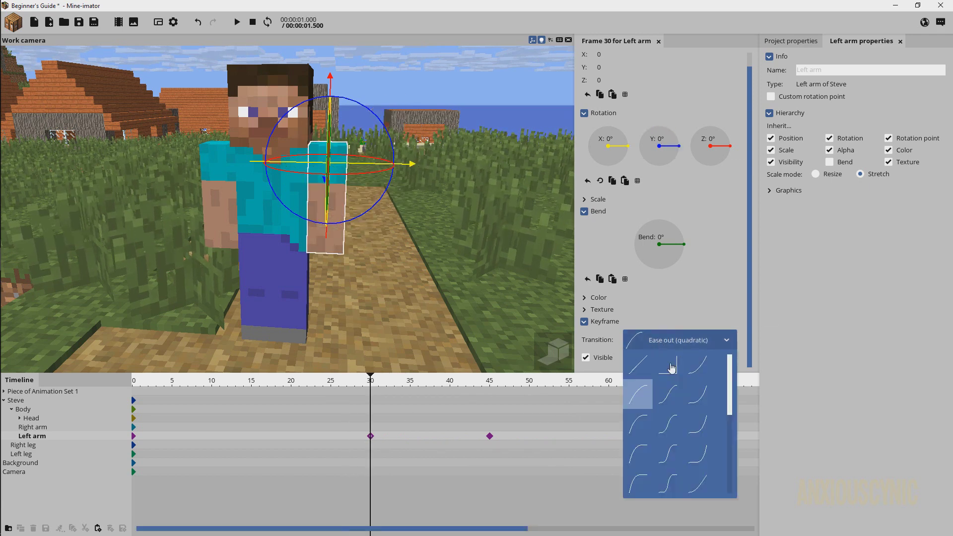
{"action": "left_click", "coordinate": [670, 396]}
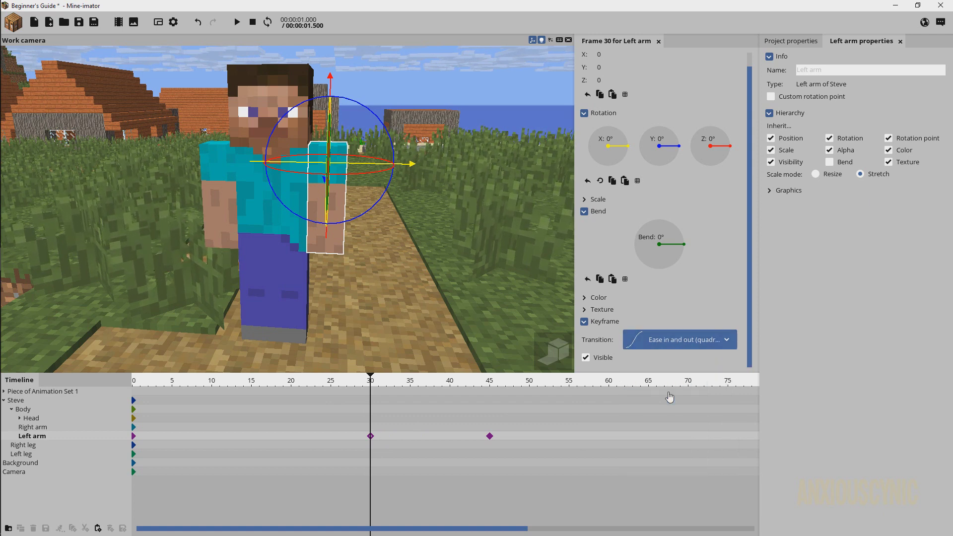
{"action": "left_click_drag", "start_coordinate": [364, 384], "coordinate": [343, 386]}
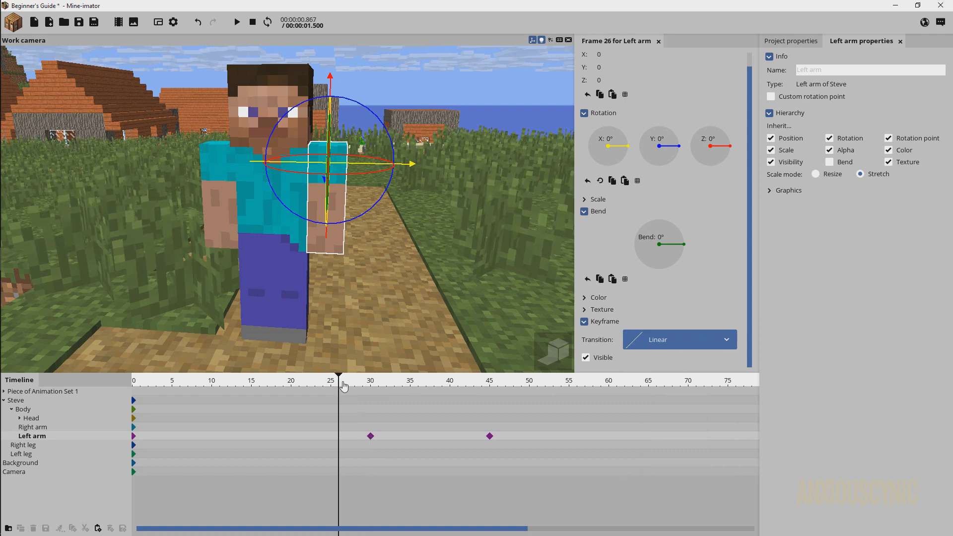
{"action": "key", "text": "space"}
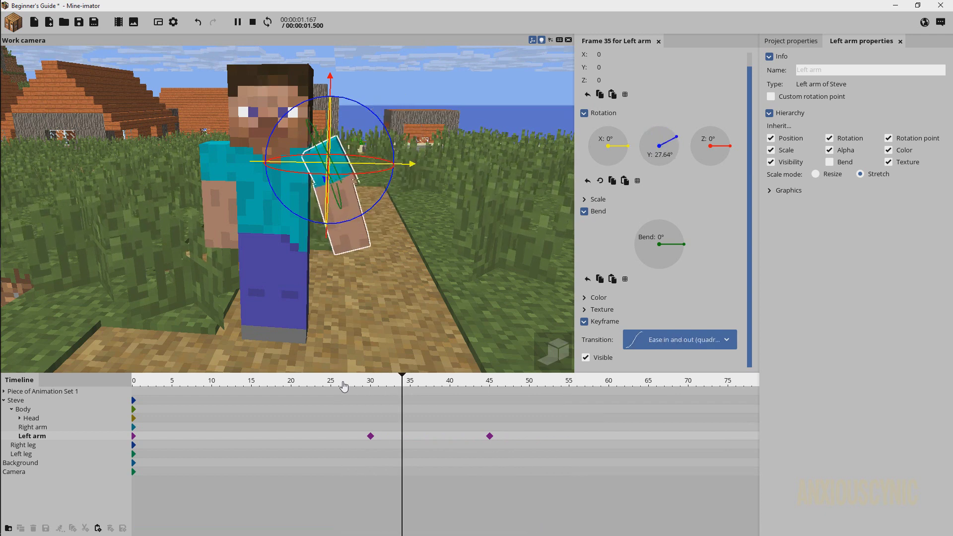
{"action": "key", "text": "space"}
Replay the eased left arm raise several times from the frame 30 keyframe
{"action": "left_click", "coordinate": [370, 436]}
{"action": "key", "text": "space"}
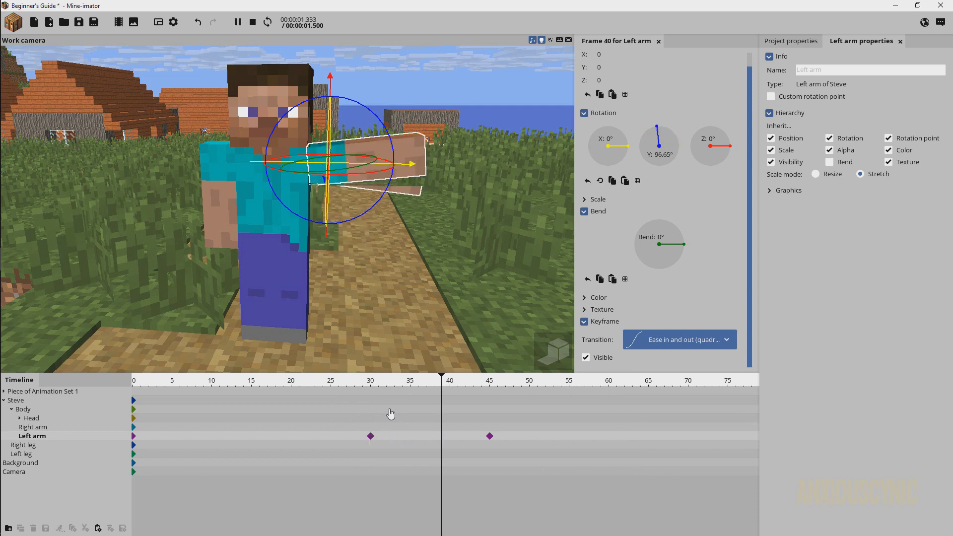
{"action": "key", "text": "space"}
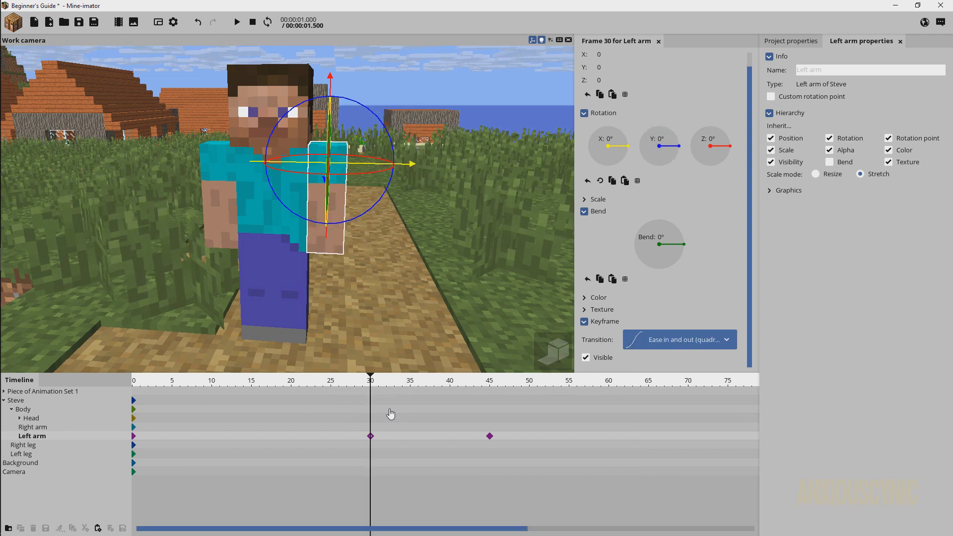
{"action": "key", "text": "space"}
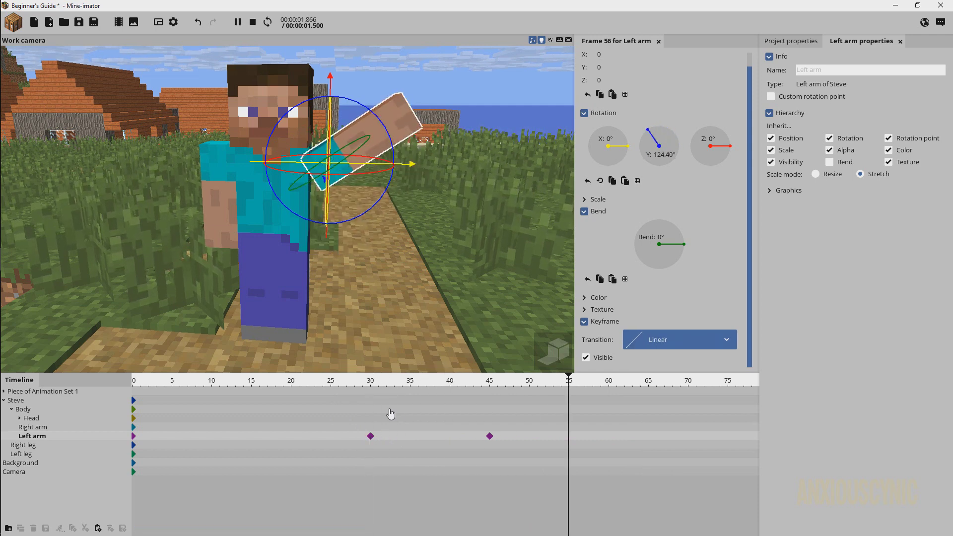
{"action": "key", "text": "space"}
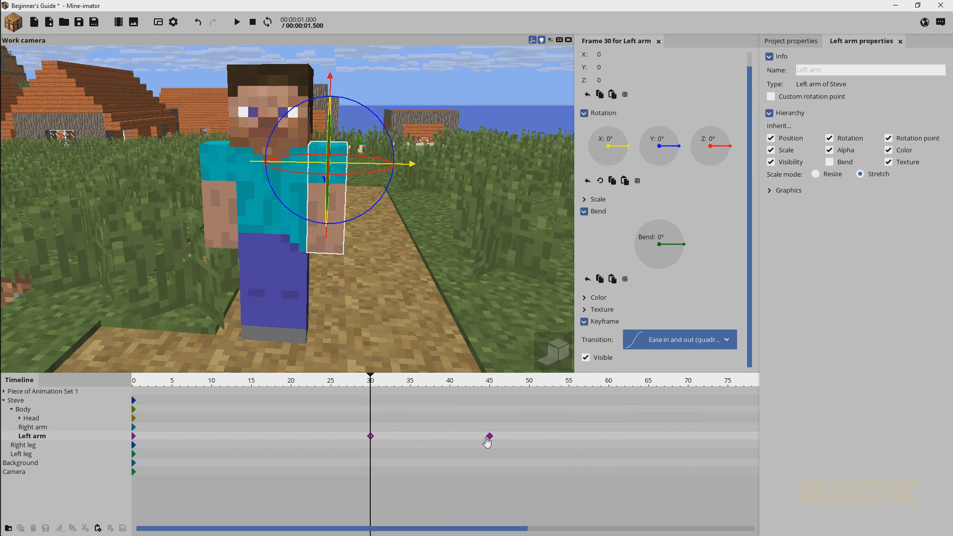
{"action": "key", "text": "space"}
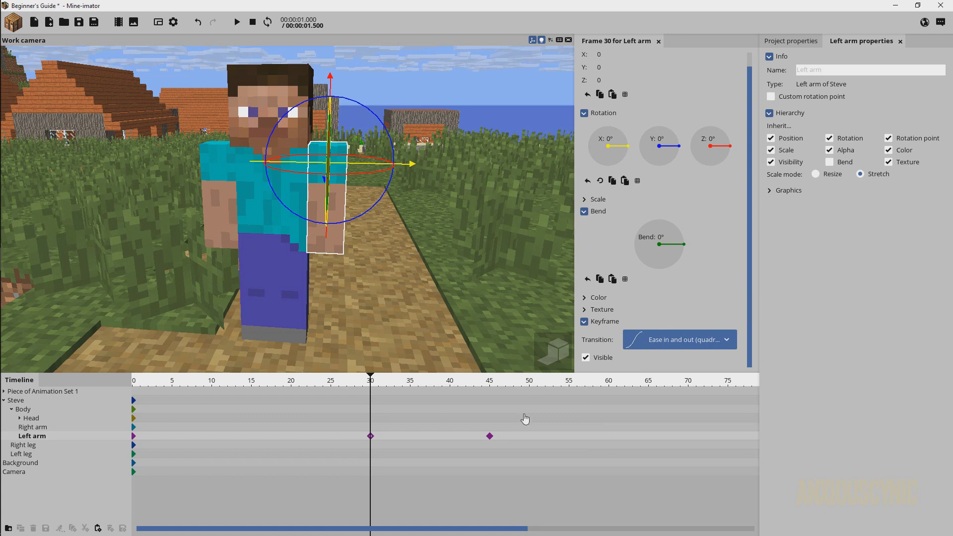
Move the left arm's raised-pose keyframe to frame 60 and play the slower arm raise from frame 26
{"action": "left_click", "coordinate": [489, 436]}
{"action": "left_click_drag", "start_coordinate": [489, 436], "coordinate": [608, 438]}
{"action": "left_click", "coordinate": [348, 381]}
{"action": "key", "text": "space"}
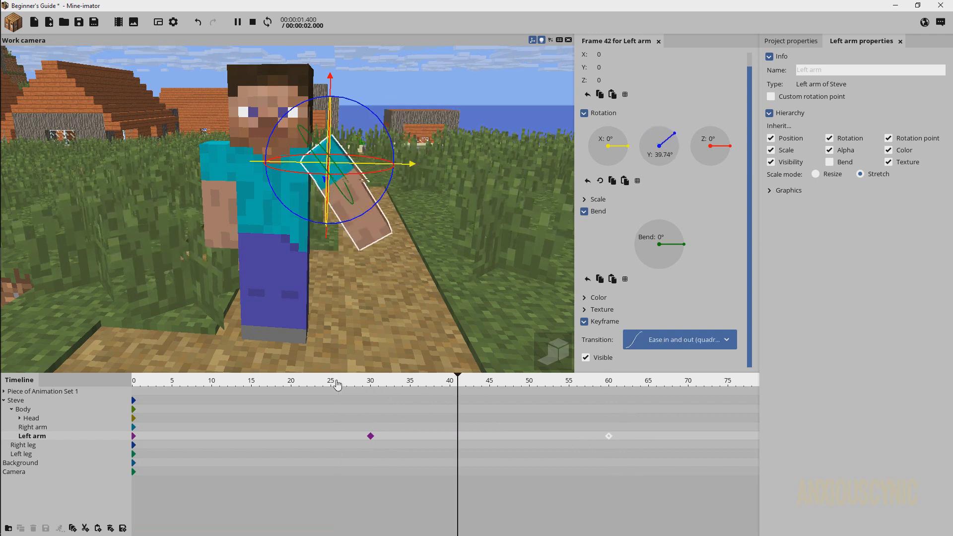
{"action": "key", "text": "space"}
{"action": "key", "text": "space"}
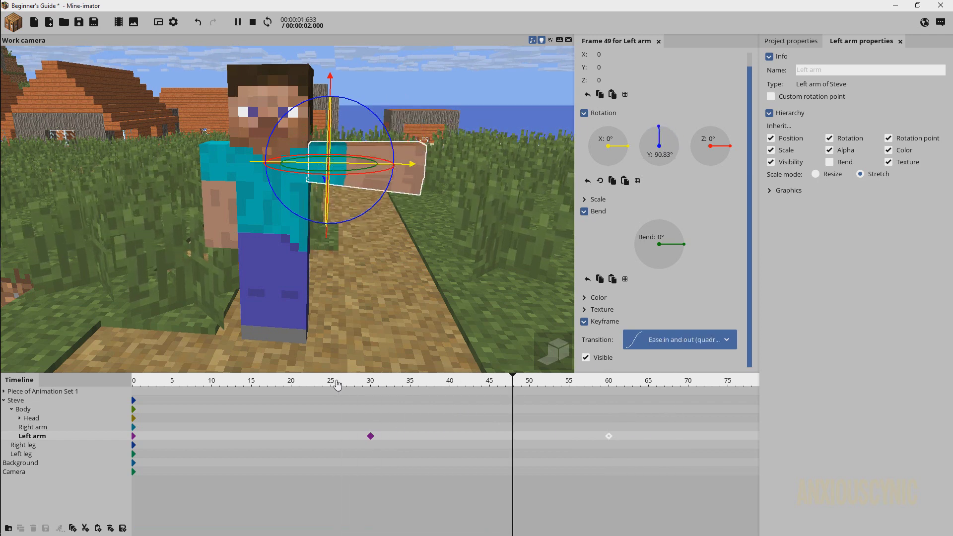
{"action": "key", "text": "space"}
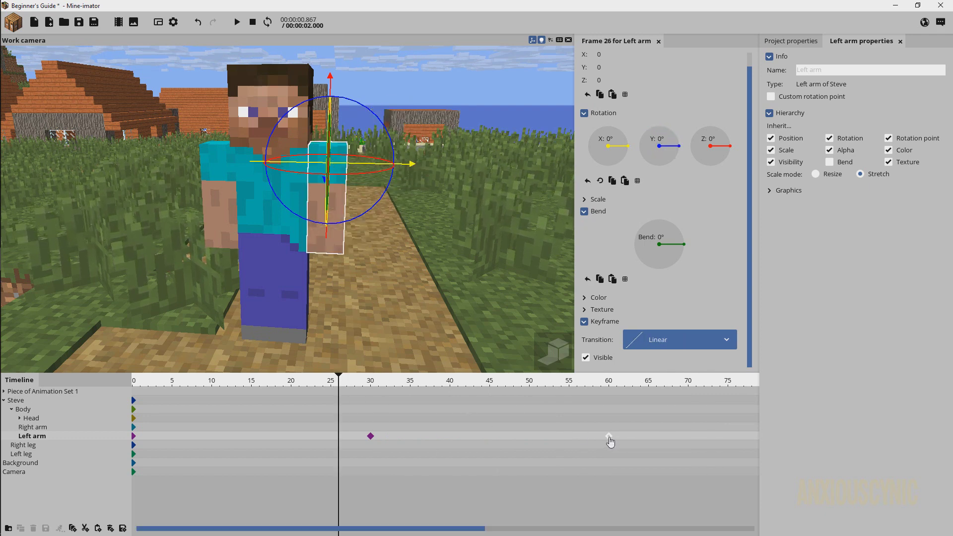
Move the left arm's raised-pose keyframe to frame 55 and play the animation from frame 27
{"action": "left_click_drag", "start_coordinate": [609, 435], "coordinate": [569, 436]}
{"action": "left_click", "coordinate": [347, 385]}
{"action": "key", "text": "space"}
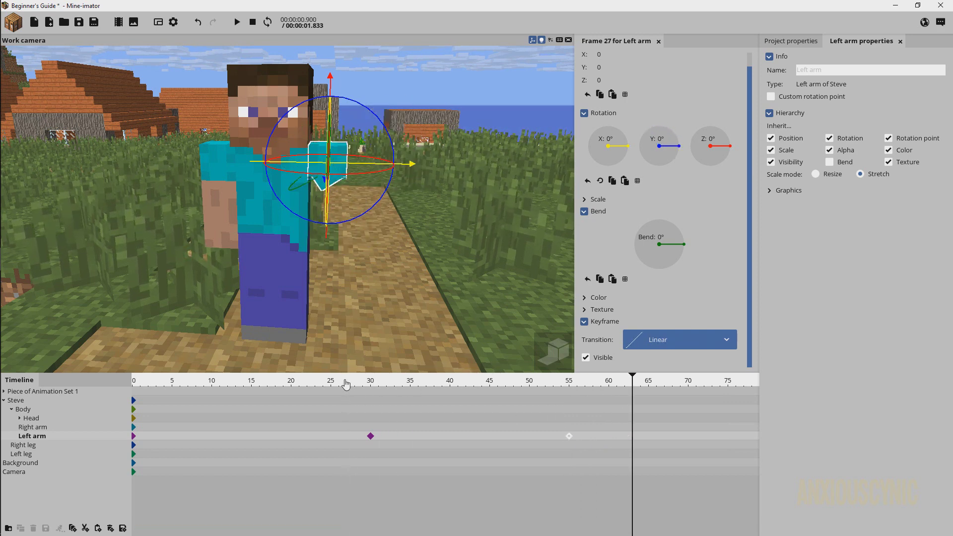
{"action": "key", "text": "space"}
Rotate the left arm at frame 55 up to about 165° on Y and play the animation from frame 29
{"action": "left_click", "coordinate": [570, 436]}
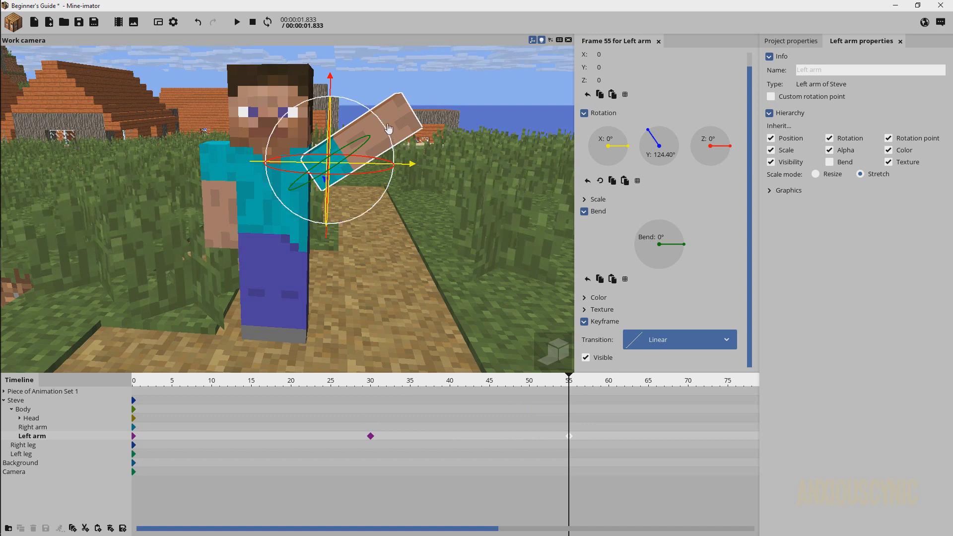
{"action": "left_click_drag", "start_coordinate": [388, 128], "coordinate": [333, 125]}
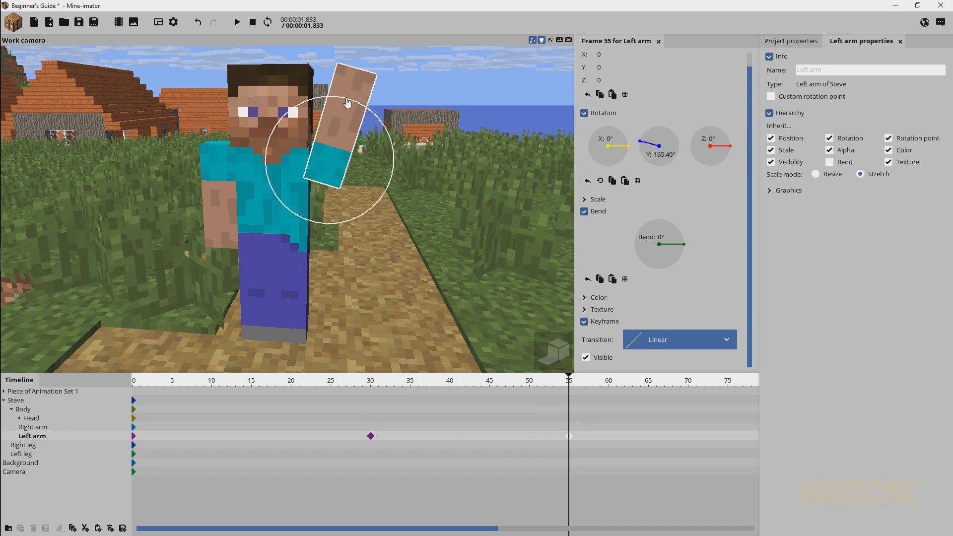
{"action": "left_click", "coordinate": [363, 381]}
{"action": "key", "text": "space"}
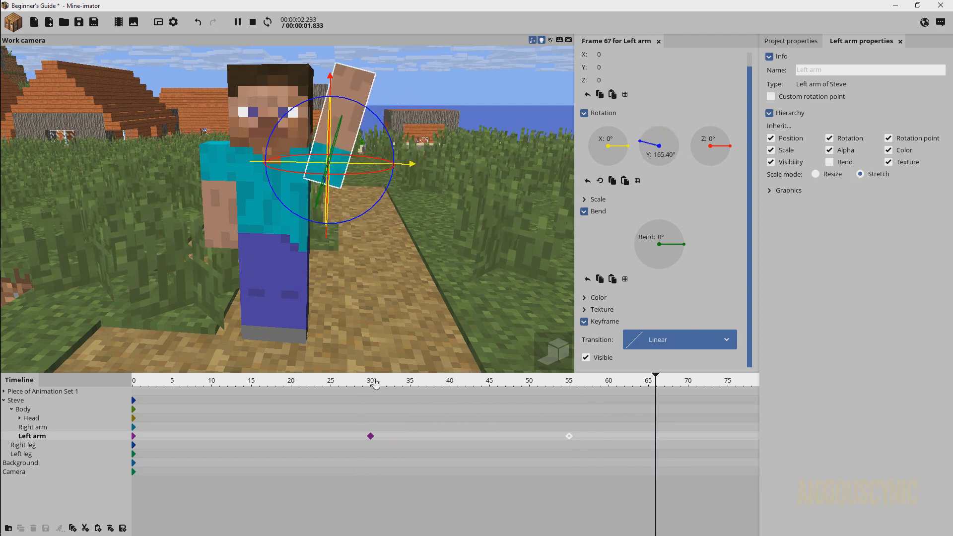
{"action": "key", "text": "space"}
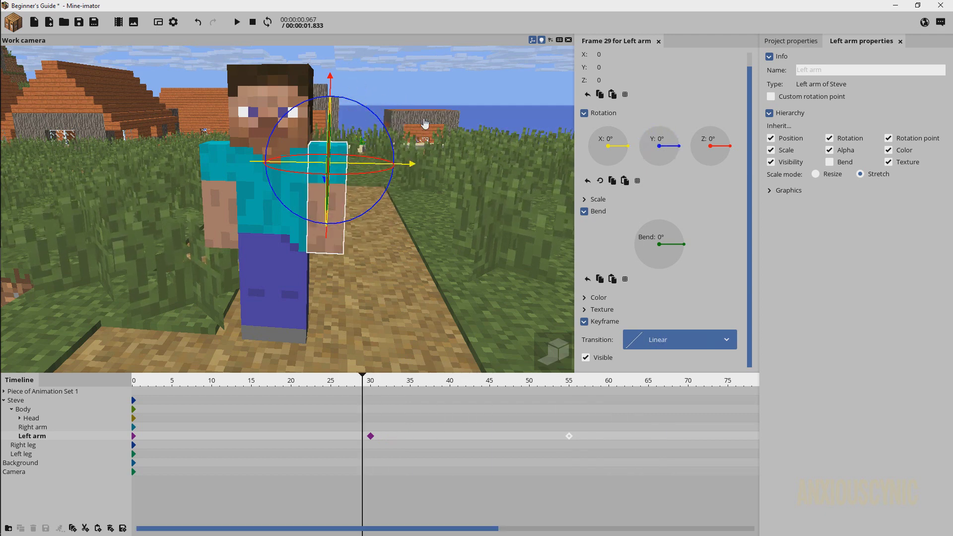
Rotate the left arm at frame 55 down to about 48° on Y and play the animation from just before frame 30
{"action": "left_click", "coordinate": [568, 435]}
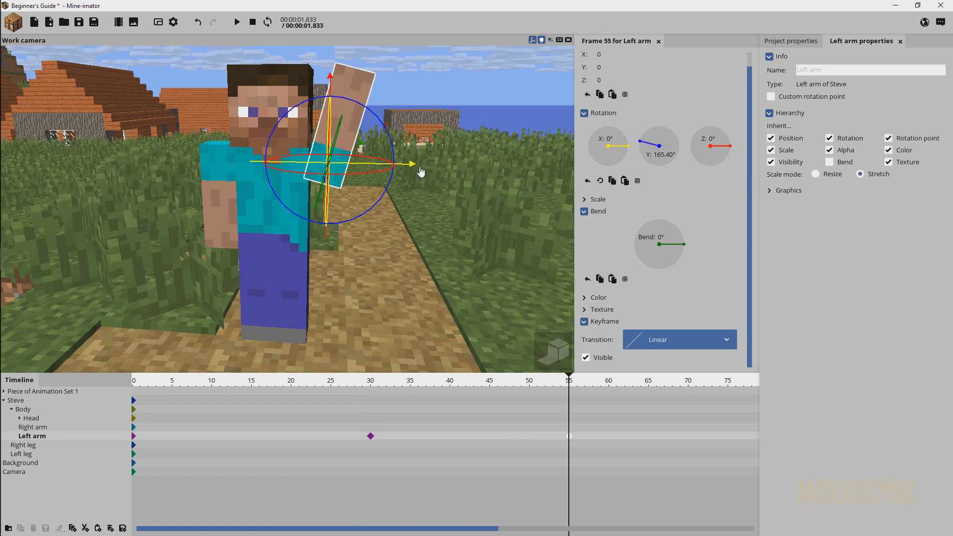
{"action": "left_click_drag", "start_coordinate": [384, 121], "coordinate": [358, 298]}
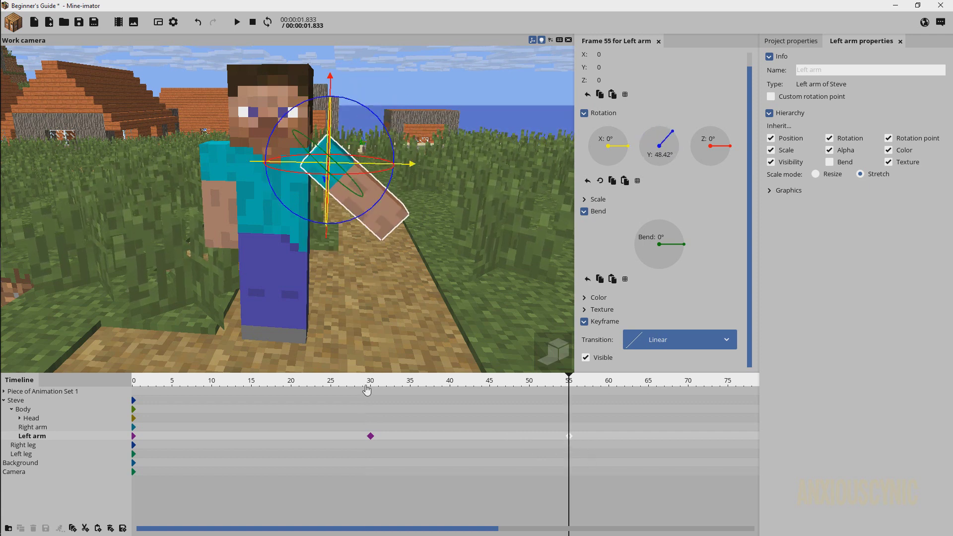
{"action": "left_click", "coordinate": [367, 389]}
{"action": "key", "text": "space"}
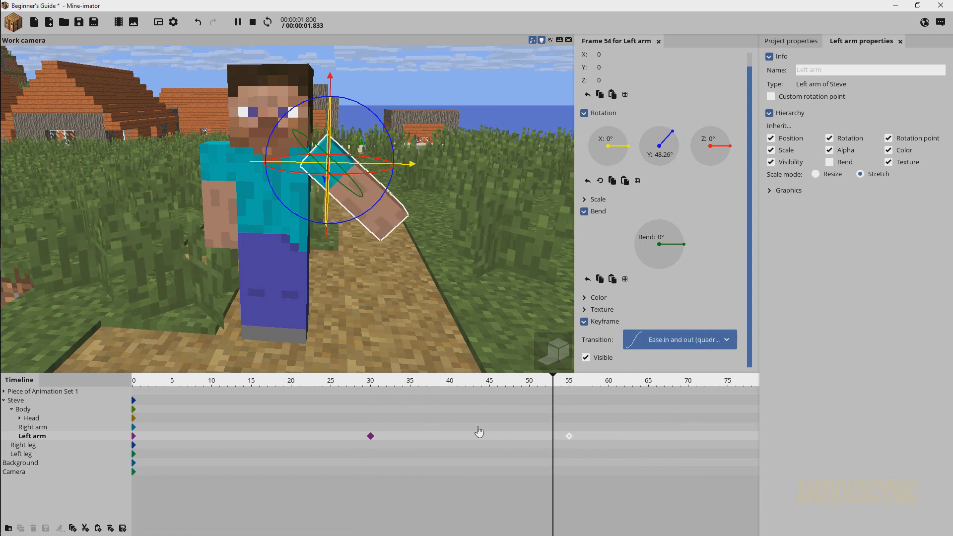
{"action": "key", "text": "space"}
Raise the left arm to about 142° on Y at frame 55 and lower it to about 122° in a new keyframe at frame 70
{"action": "left_click", "coordinate": [569, 437]}
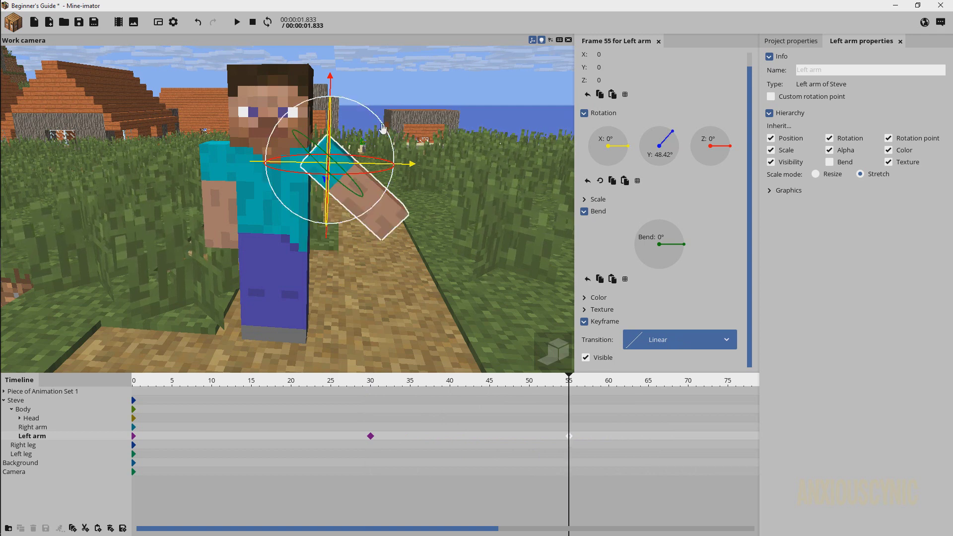
{"action": "left_click_drag", "start_coordinate": [382, 127], "coordinate": [274, 98]}
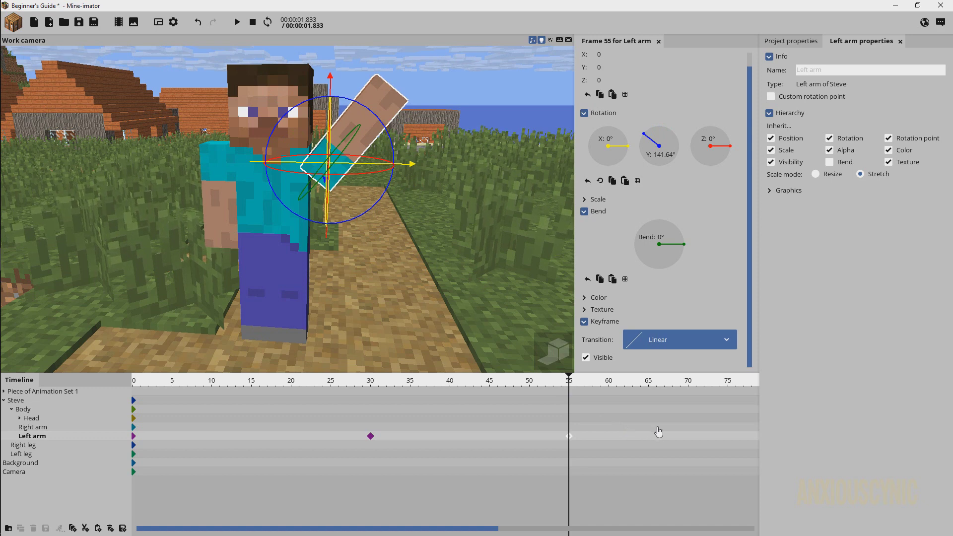
{"action": "middle_click_drag", "start_coordinate": [662, 425], "coordinate": [348, 427]}
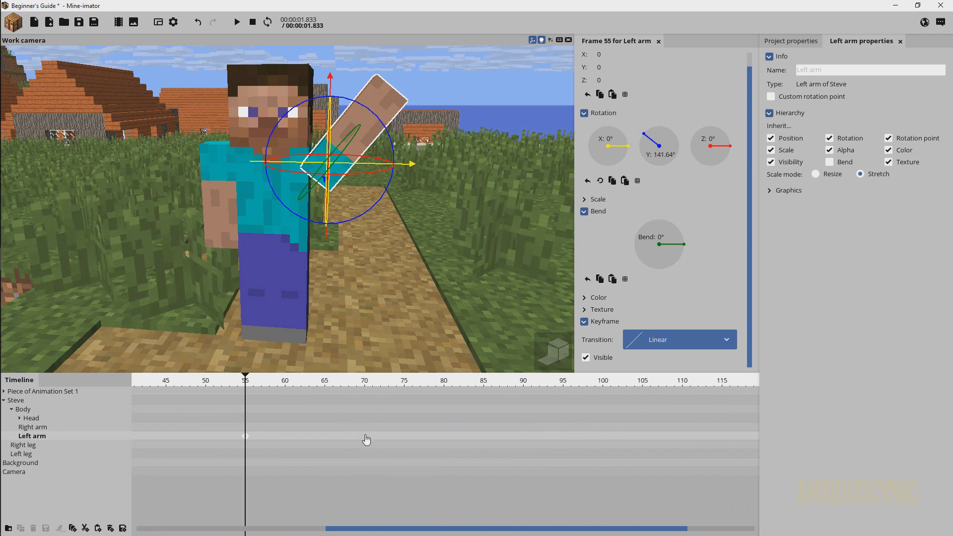
{"action": "left_click", "coordinate": [405, 438]}
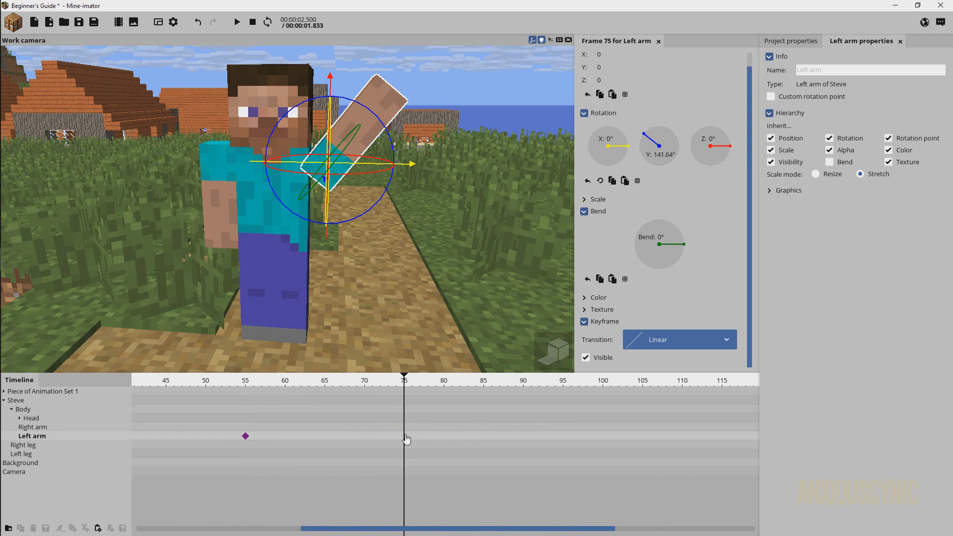
{"action": "left_click", "coordinate": [366, 439]}
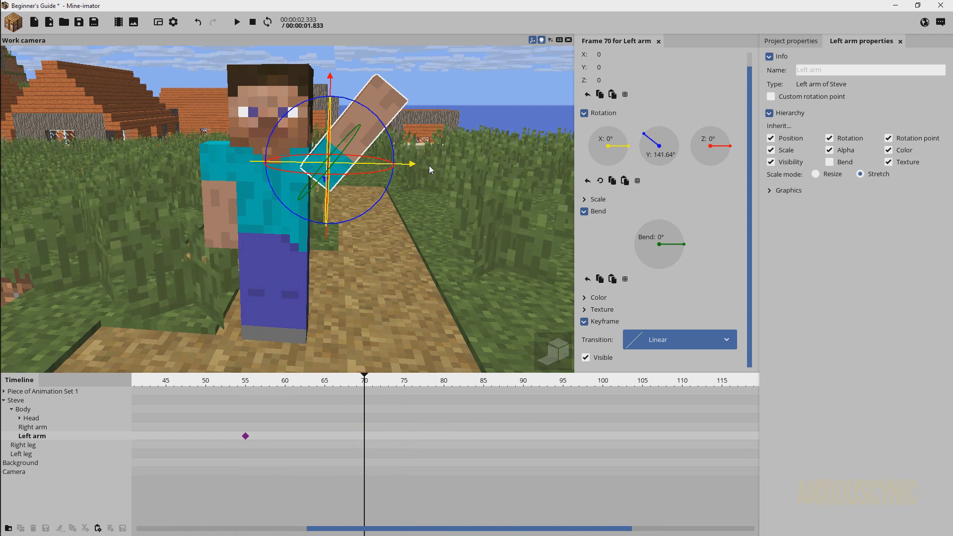
{"action": "left_click_drag", "start_coordinate": [366, 115], "coordinate": [380, 130]}
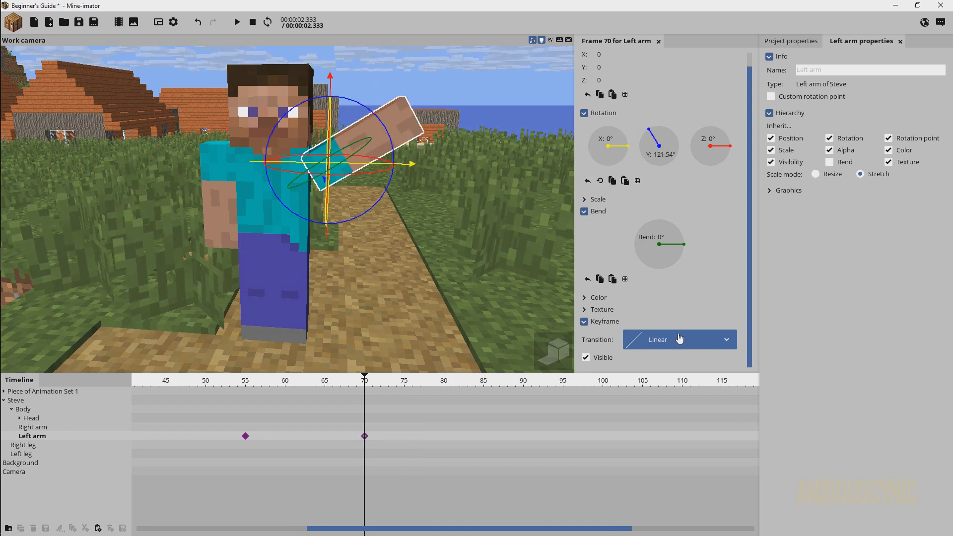
Set the left arm's frame 55 keyframe transition to Ease in and out (quadratic)
{"action": "left_click", "coordinate": [245, 436]}
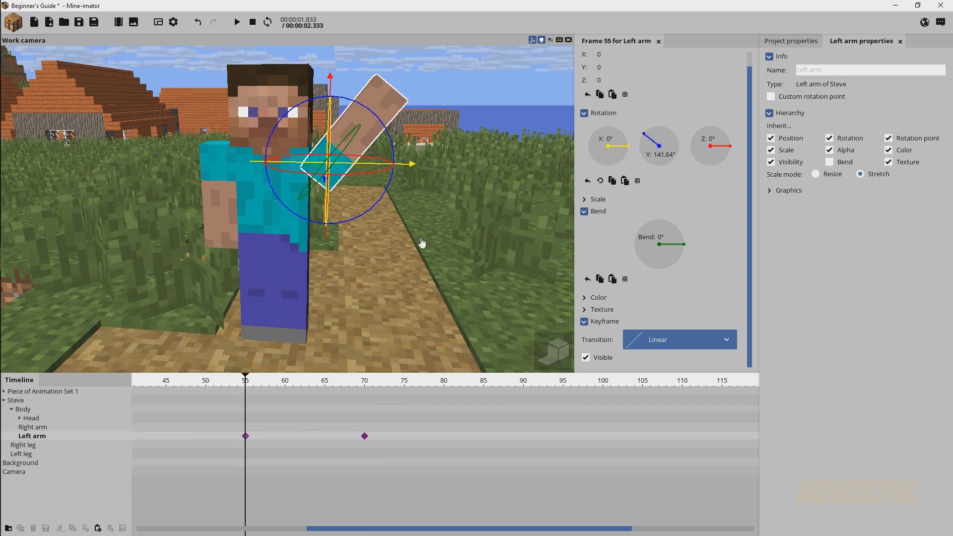
{"action": "left_click", "coordinate": [673, 345]}
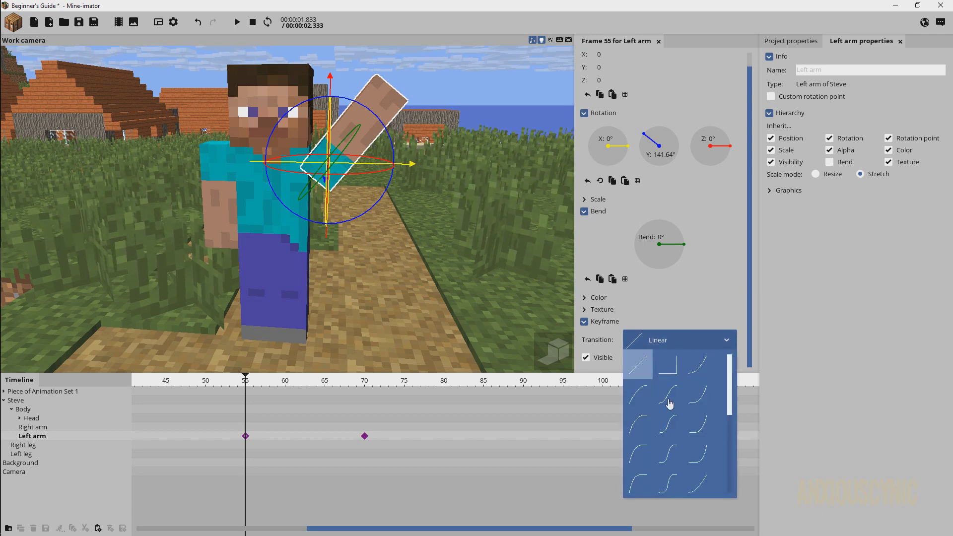
{"action": "left_click", "coordinate": [667, 396]}
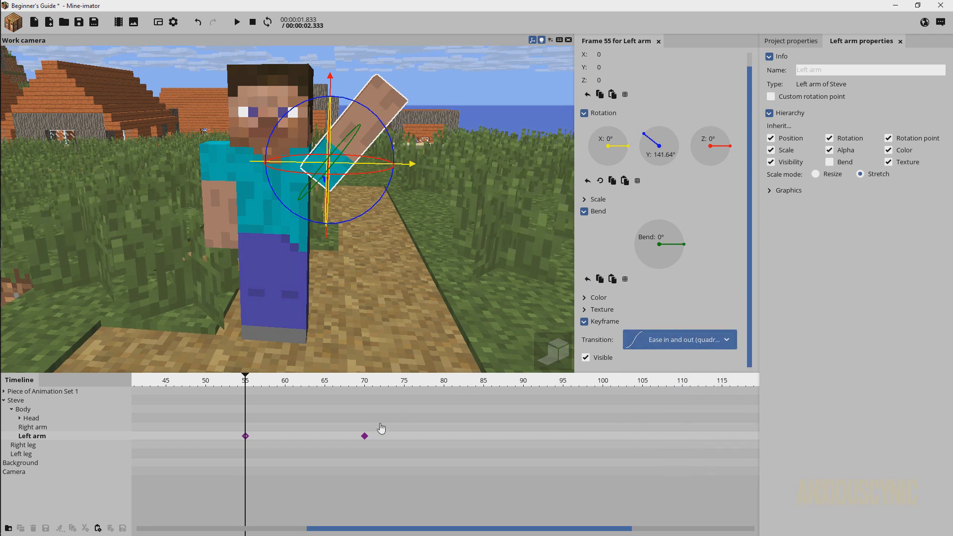
Set the left arm's frame 70 keyframe transition to Ease in and out (quadratic)
{"action": "left_click", "coordinate": [364, 436]}
{"action": "left_click", "coordinate": [655, 343]}
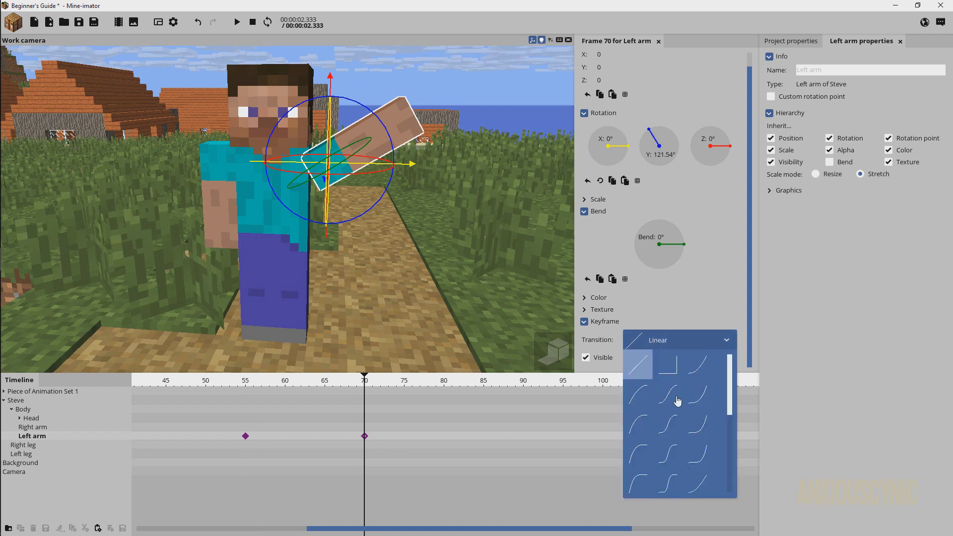
{"action": "left_click", "coordinate": [665, 400]}
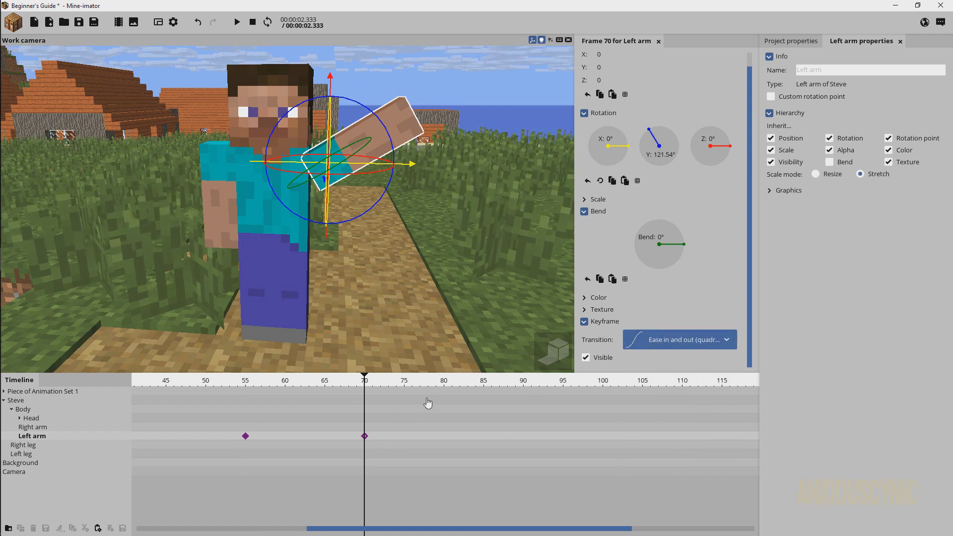
Raise the left arm to about 151° on Y at frame 85 and reset its Y rotation to 0° at frame 115
{"action": "left_click", "coordinate": [483, 387]}
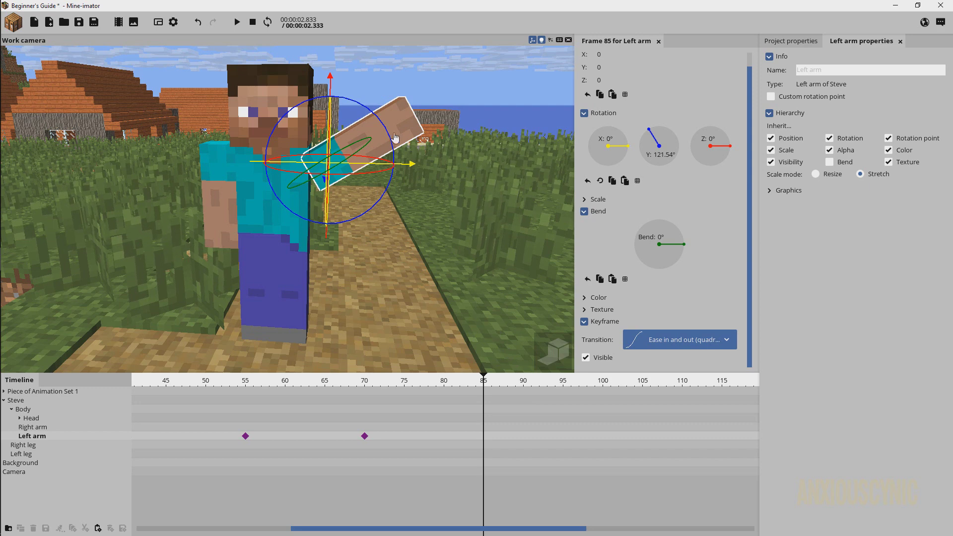
{"action": "left_click_drag", "start_coordinate": [376, 121], "coordinate": [358, 94]}
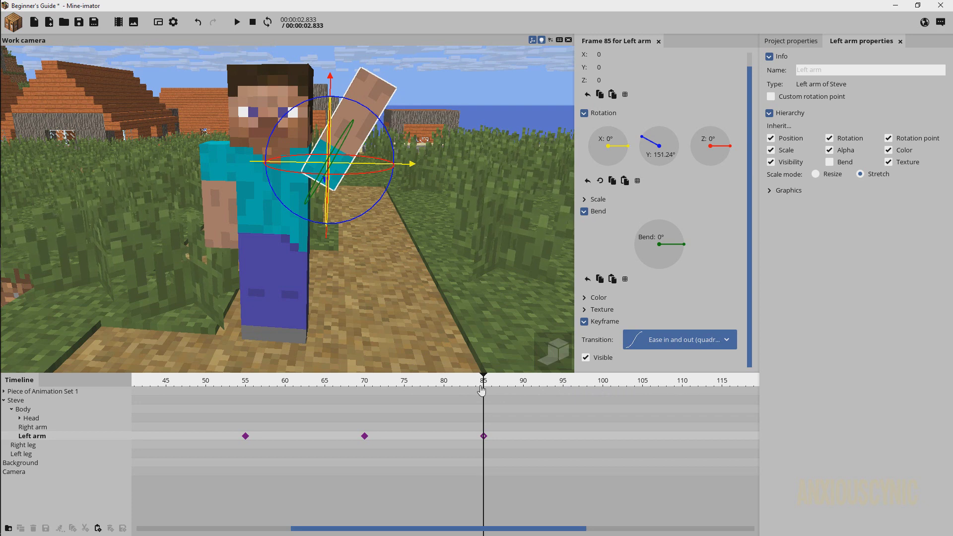
{"action": "scroll", "coordinate": [549, 404], "scroll_direction": "down", "scroll_amount": 5}
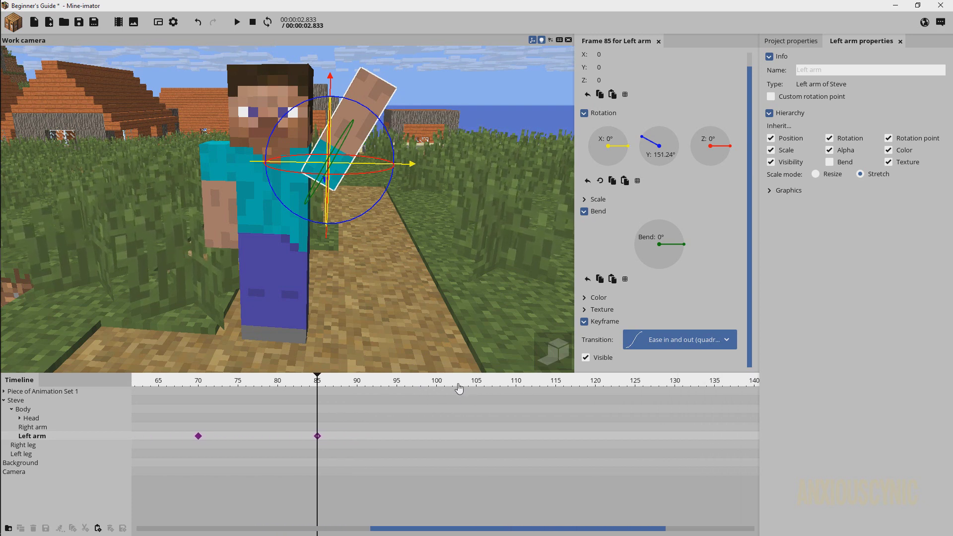
{"action": "left_click", "coordinate": [555, 440]}
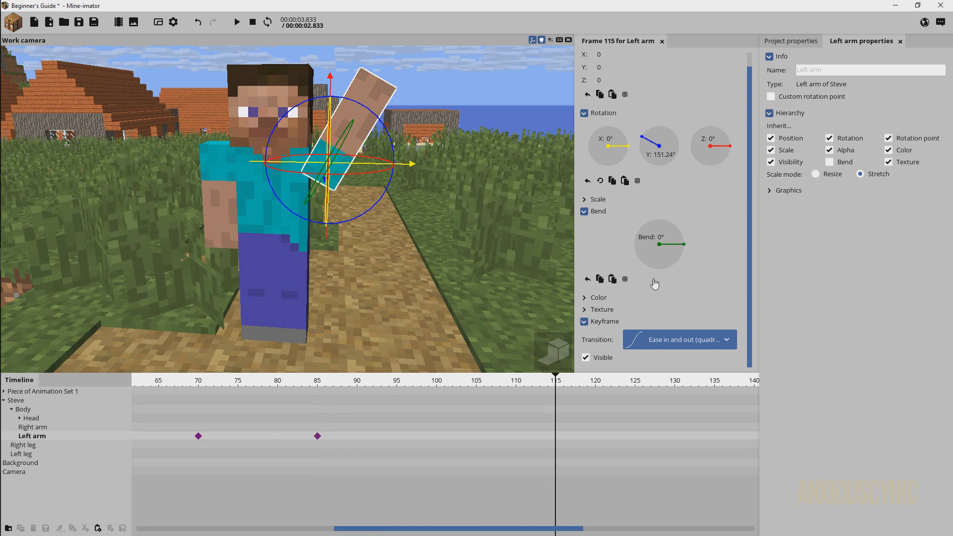
{"action": "right_click", "coordinate": [663, 152]}
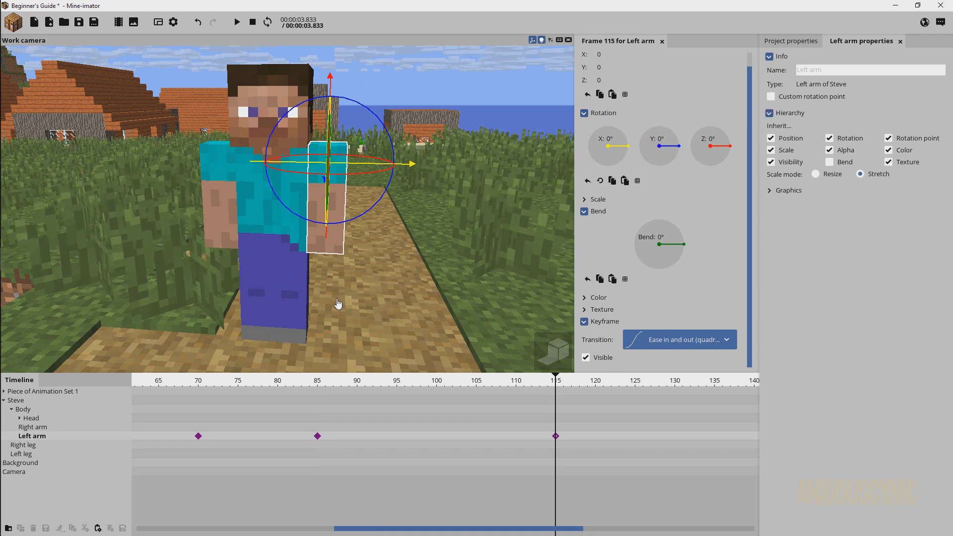
Return the playhead to frame 0, deselect the left arm and play the animation from the start
{"action": "left_click", "coordinate": [409, 404]}
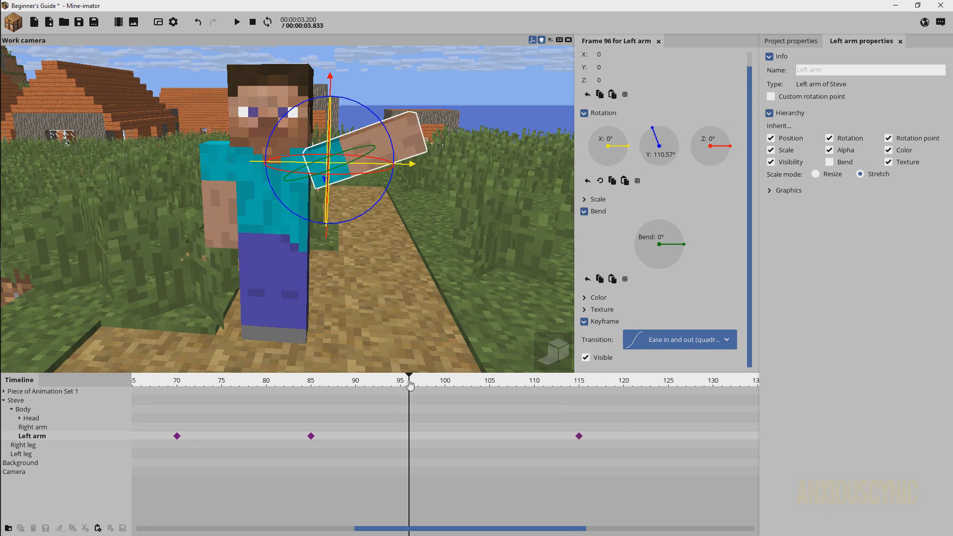
{"action": "scroll", "coordinate": [416, 400], "scroll_direction": "down", "scroll_amount": 3, "text": "ctrl"}
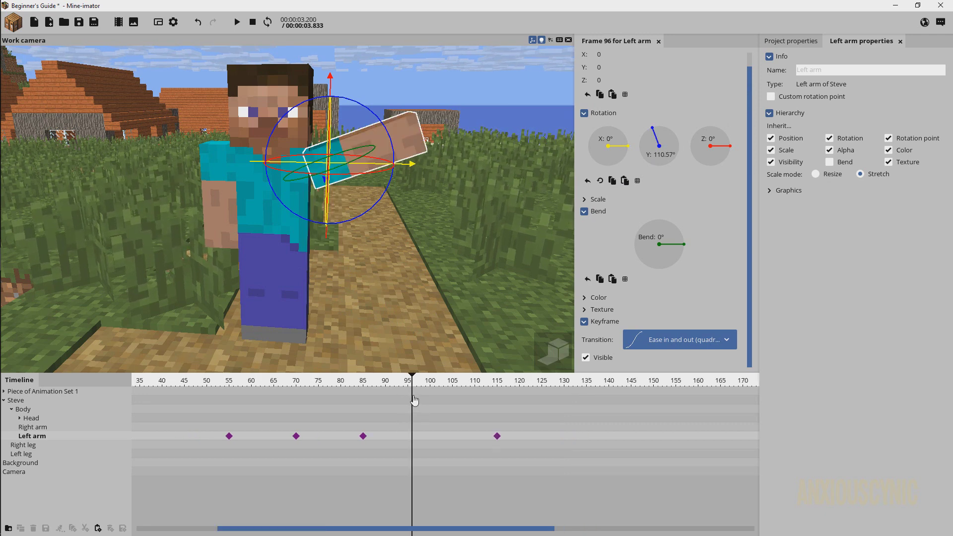
{"action": "scroll", "coordinate": [415, 399], "scroll_direction": "down", "scroll_amount": 3, "text": "ctrl"}
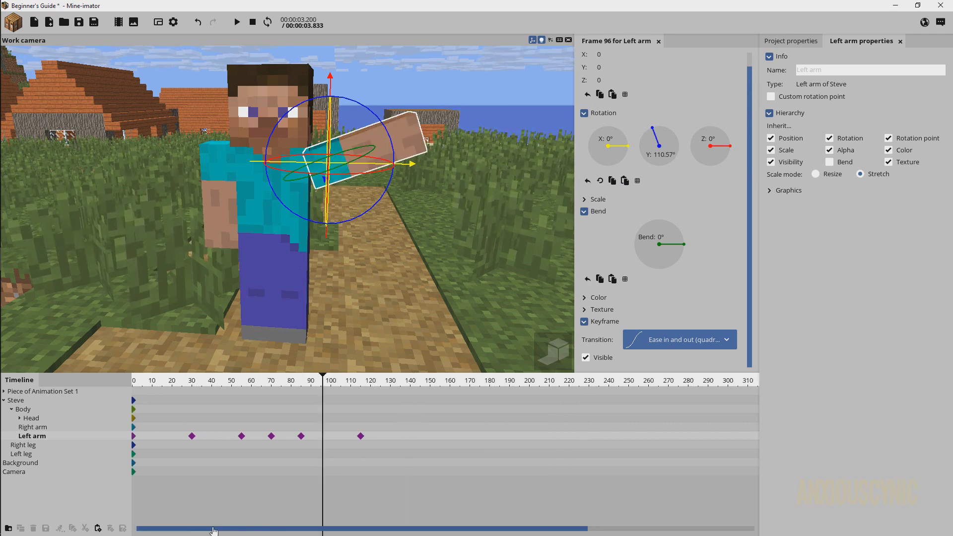
{"action": "left_click", "coordinate": [247, 381]}
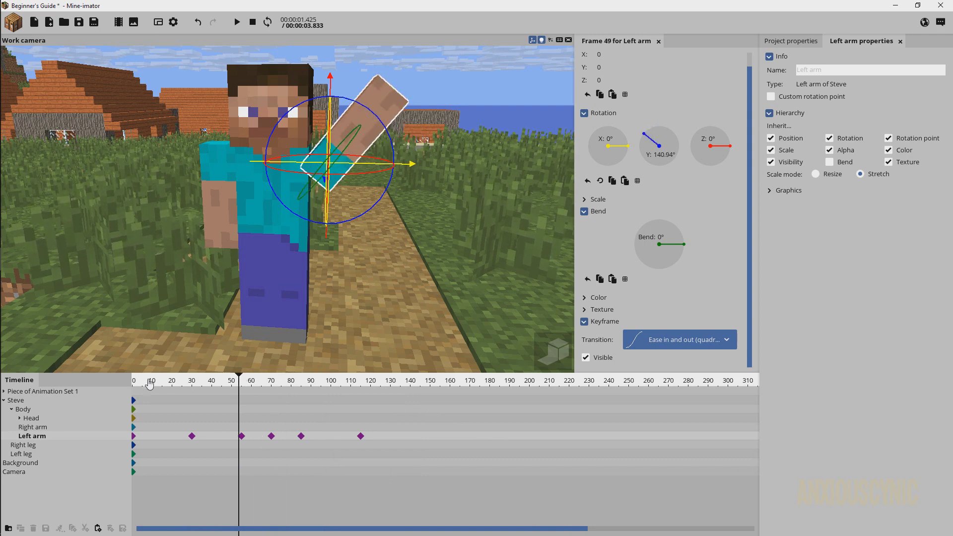
{"action": "left_click_drag", "start_coordinate": [169, 382], "coordinate": [82, 386]}
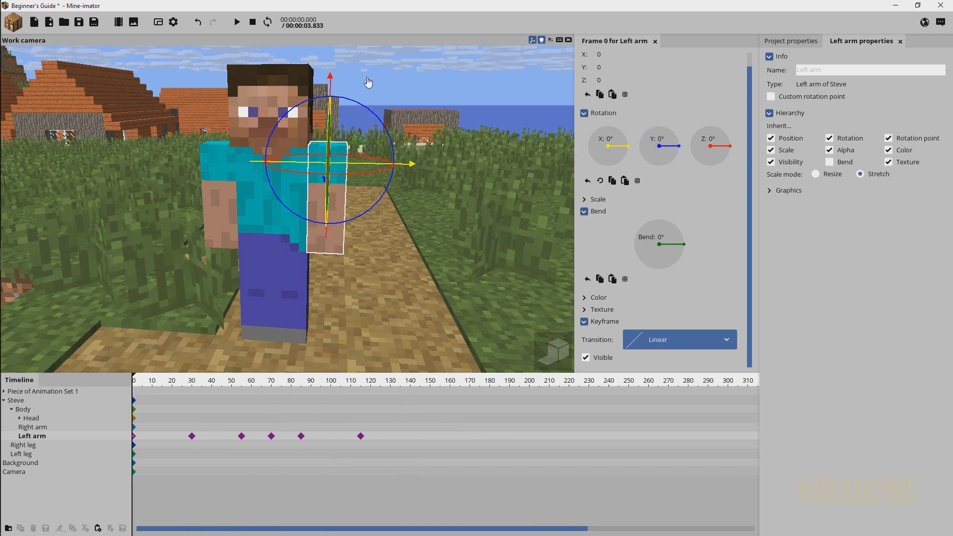
{"action": "left_click", "coordinate": [514, 226]}
{"action": "scroll", "coordinate": [525, 227], "scroll_direction": "up", "scroll_amount": 3}
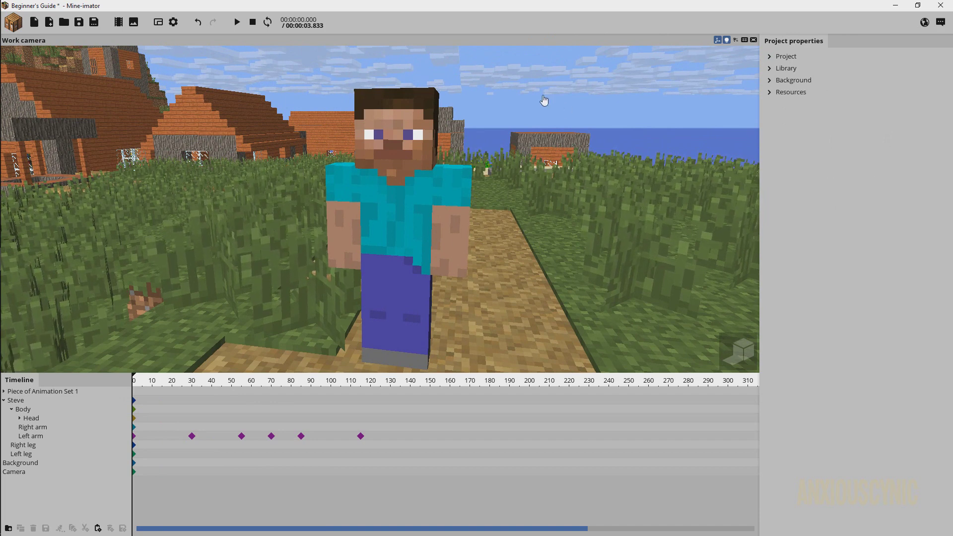
{"action": "key", "text": "space"}
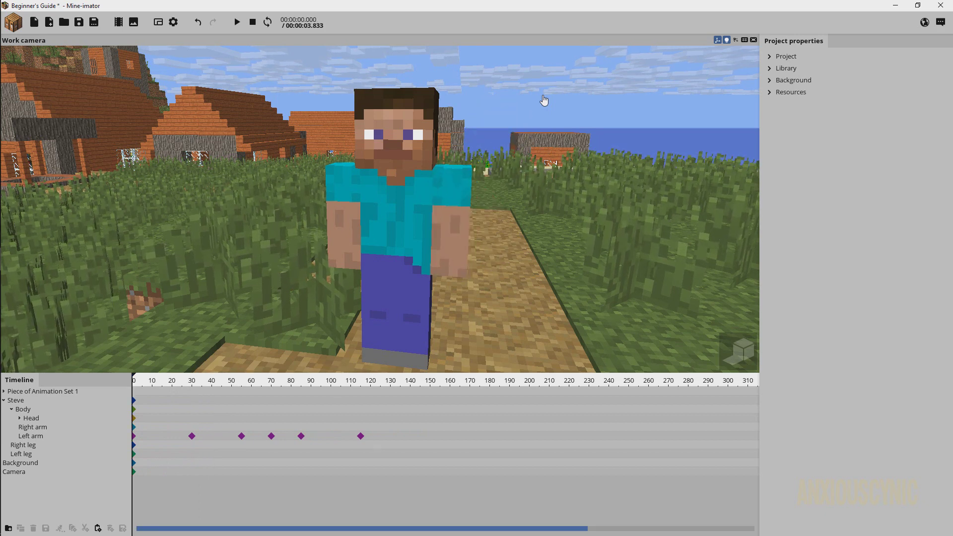
Replay the middle of the arm wave from around frame 50 and scrub on to just past frame 115
{"action": "left_click_drag", "start_coordinate": [219, 389], "coordinate": [255, 392]}
{"action": "key", "text": "space"}
{"action": "left_click", "coordinate": [231, 392]}
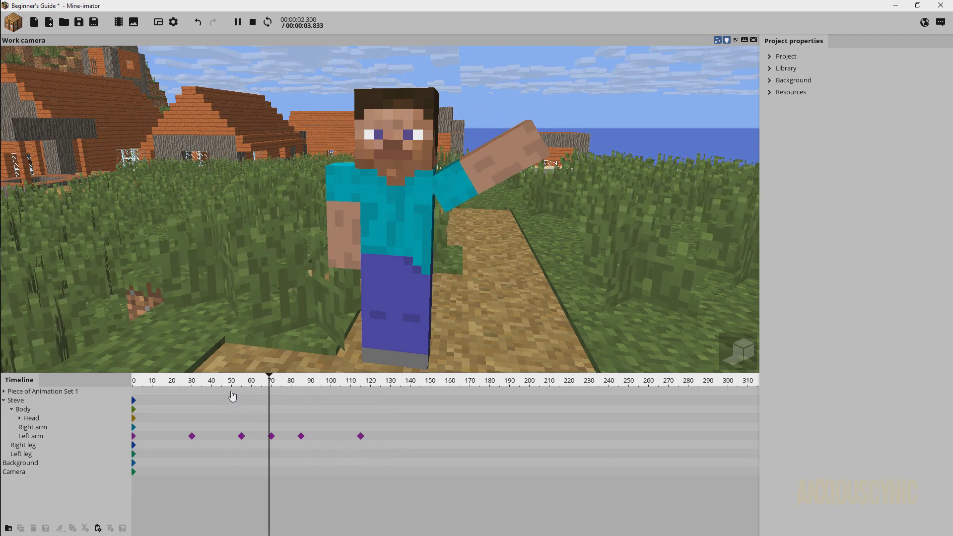
{"action": "key", "text": "space"}
{"action": "left_click", "coordinate": [281, 388]}
{"action": "scroll", "coordinate": [227, 449], "scroll_direction": "up", "scroll_amount": 2, "text": "ctrl"}
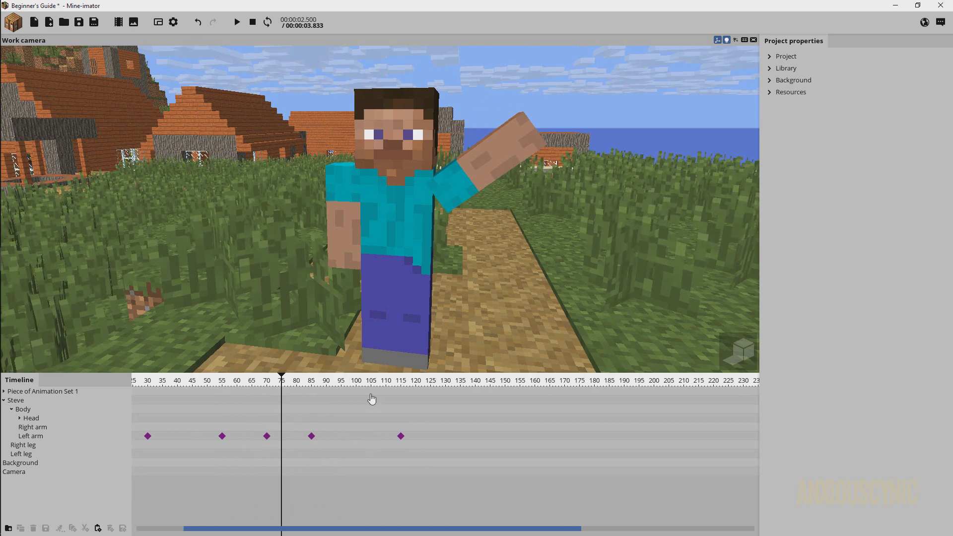
{"action": "left_click_drag", "start_coordinate": [373, 387], "coordinate": [402, 416]}
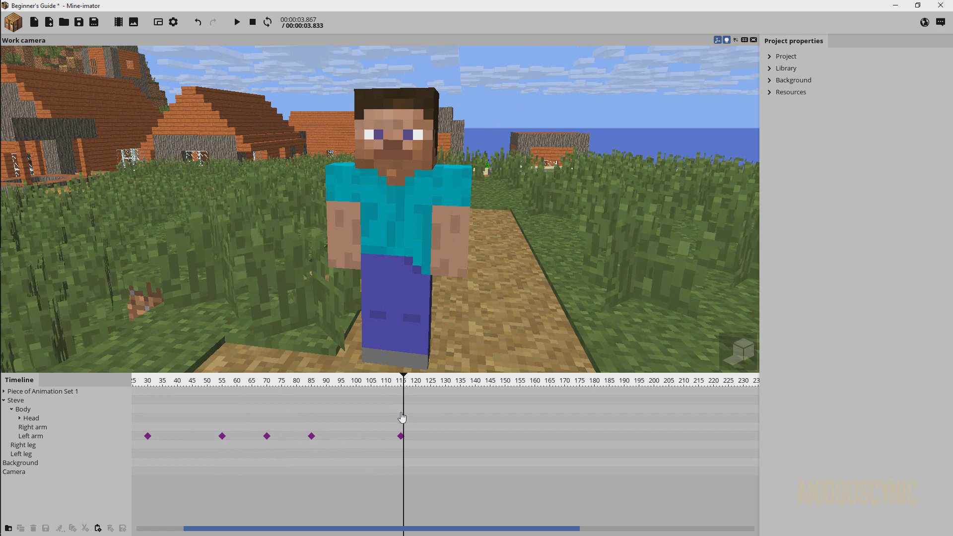
Browse the available transition types for the left arm's frame 115 keyframe and deselect the arm
{"action": "left_click", "coordinate": [400, 436]}
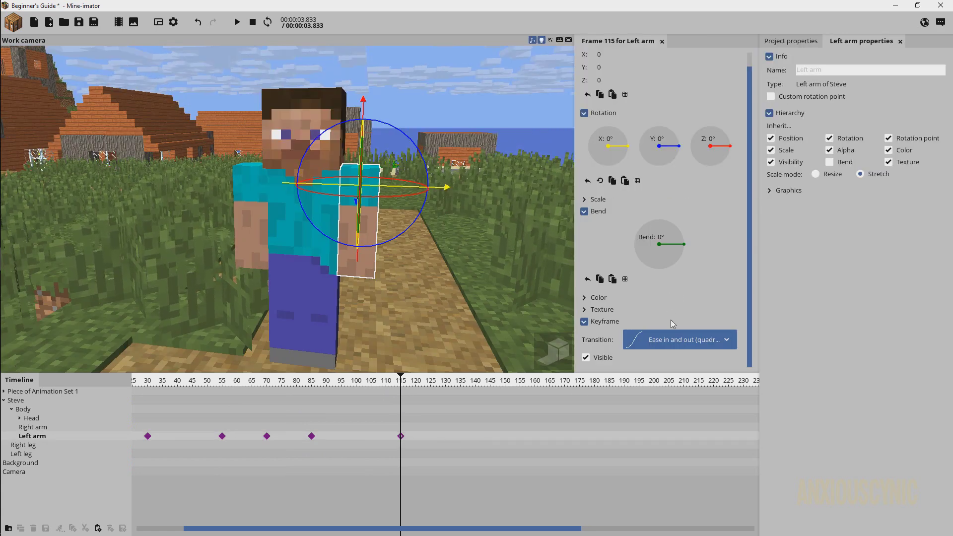
{"action": "left_click", "coordinate": [679, 343]}
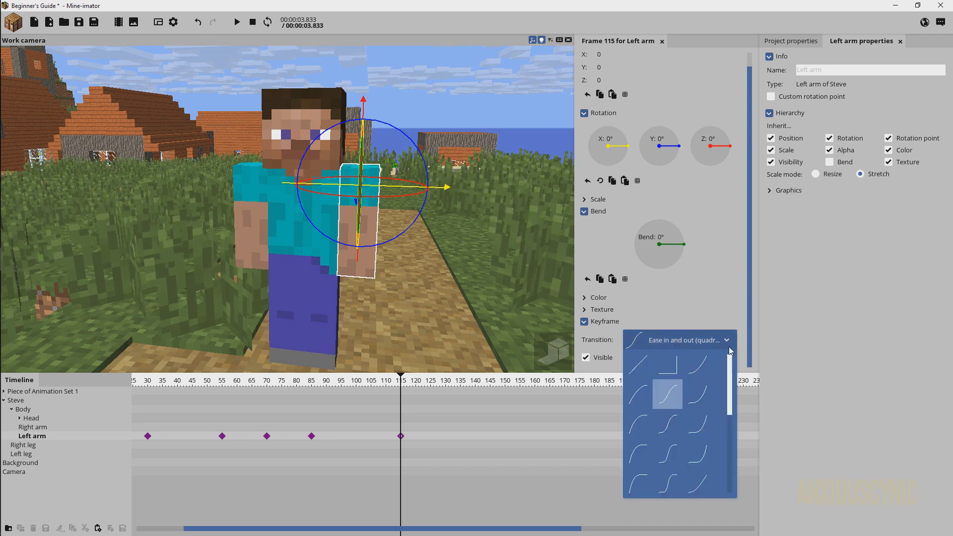
{"action": "left_click_drag", "start_coordinate": [729, 366], "coordinate": [729, 404]}
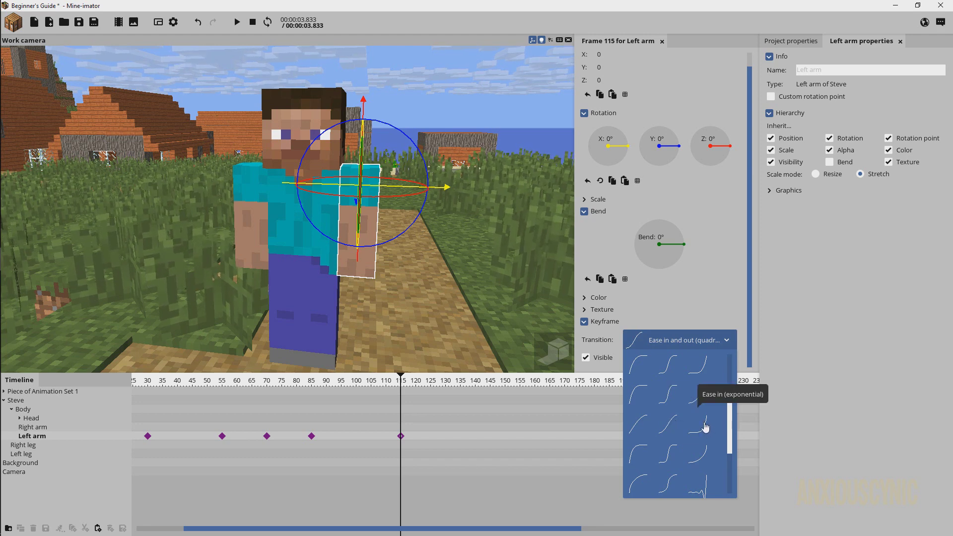
{"action": "left_click", "coordinate": [352, 421]}
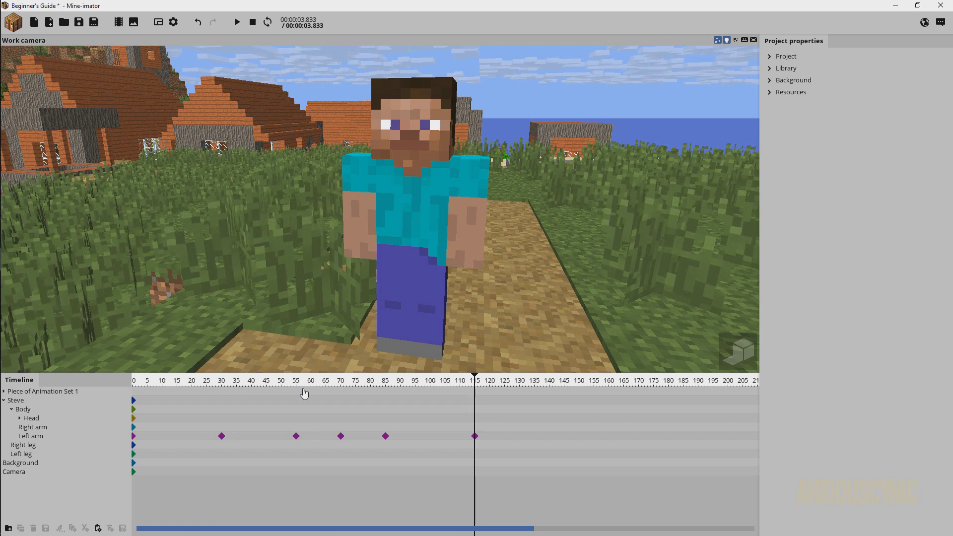
Play the whole arm animation from frame 0 and stop it after the last keyframe
{"action": "left_click", "coordinate": [134, 384]}
{"action": "key", "text": "space"}
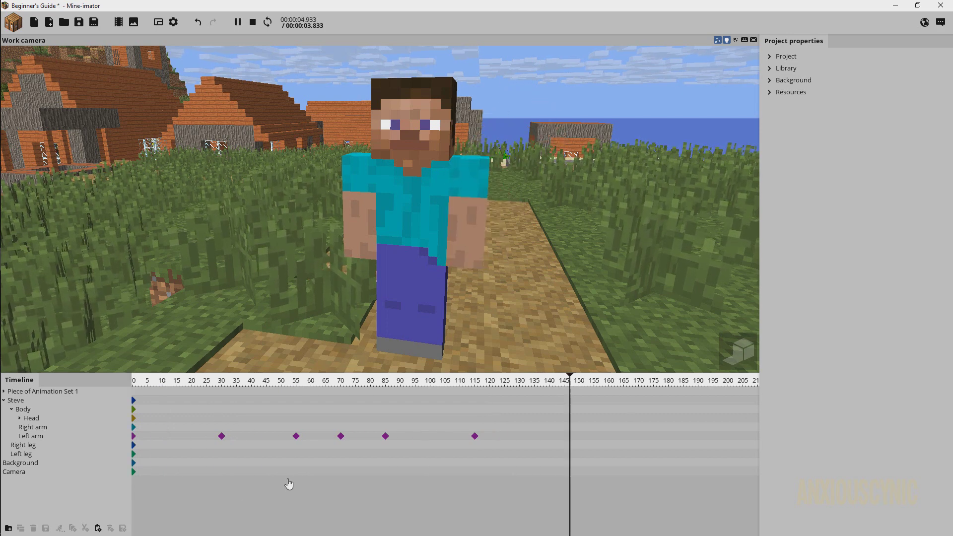
{"action": "key", "text": "shift+space"}
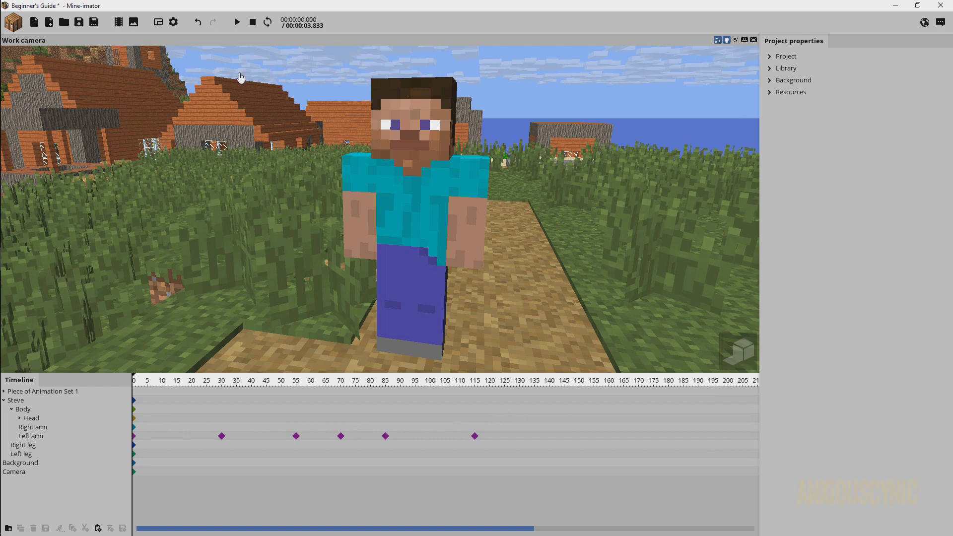
Turn on looped playback, play the animation repeatedly and stop it
{"action": "left_click", "coordinate": [268, 22]}
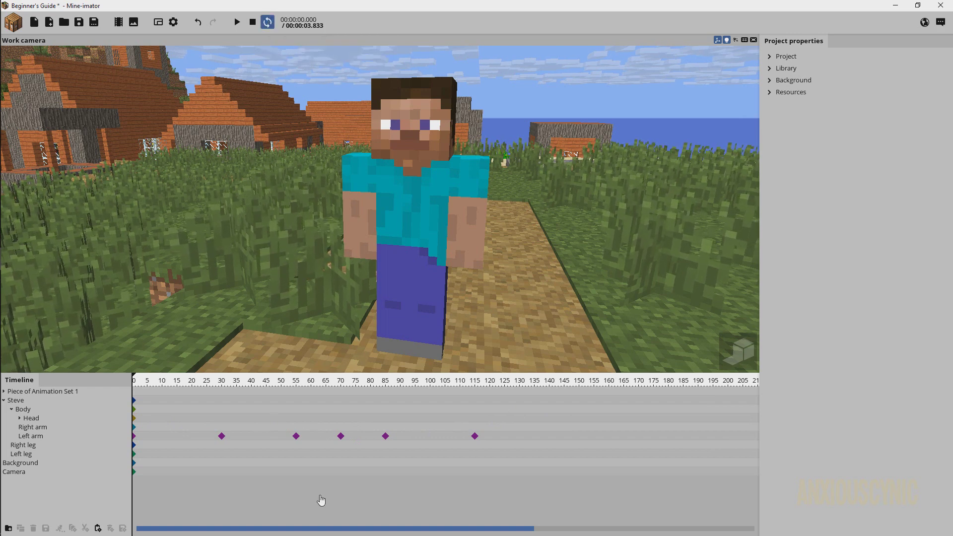
{"action": "key", "text": "space"}
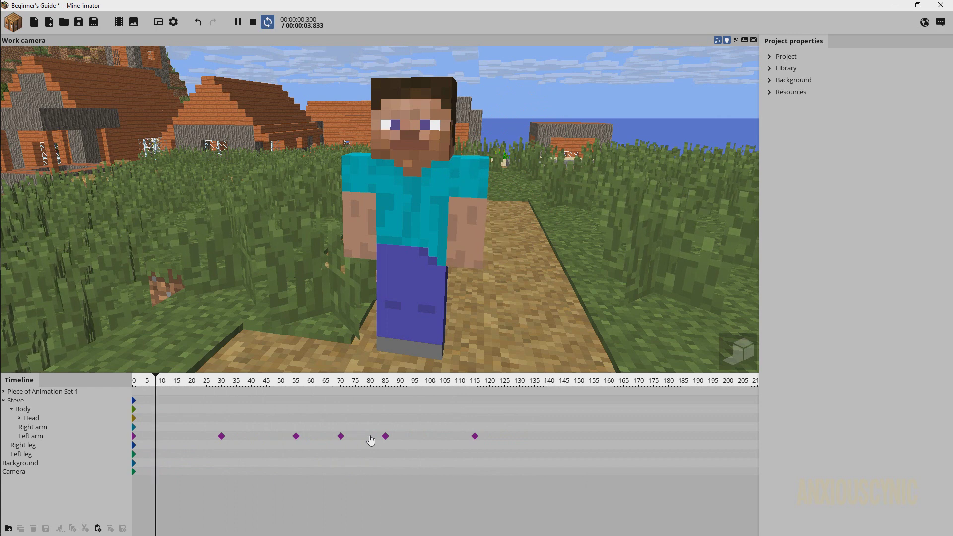
{"action": "key", "text": "space"}
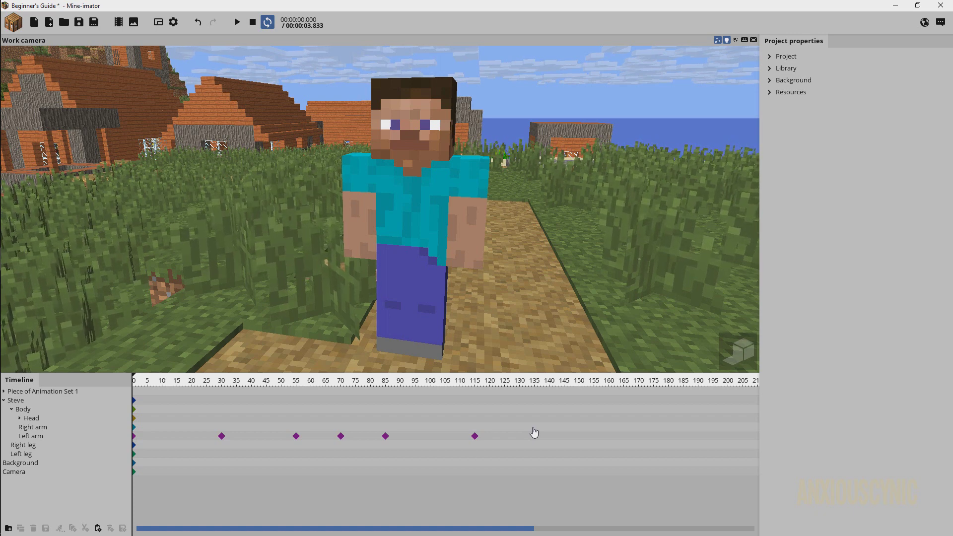
Add a right arm keyframe at frame 200 and play the animation with looping on
{"action": "left_click", "coordinate": [723, 427]}
{"action": "left_click_drag", "start_coordinate": [723, 427], "coordinate": [728, 428]}
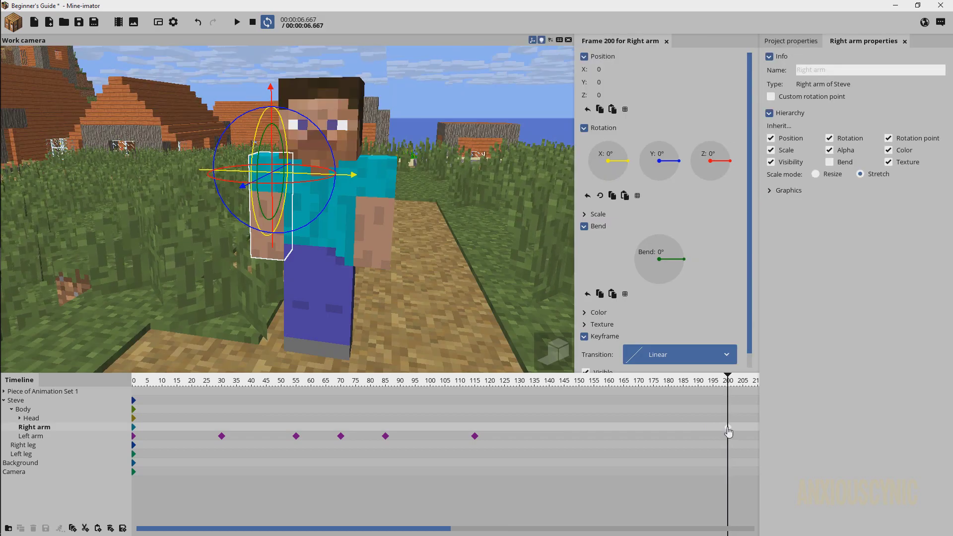
{"action": "left_click", "coordinate": [594, 197]}
{"action": "key", "text": "space"}
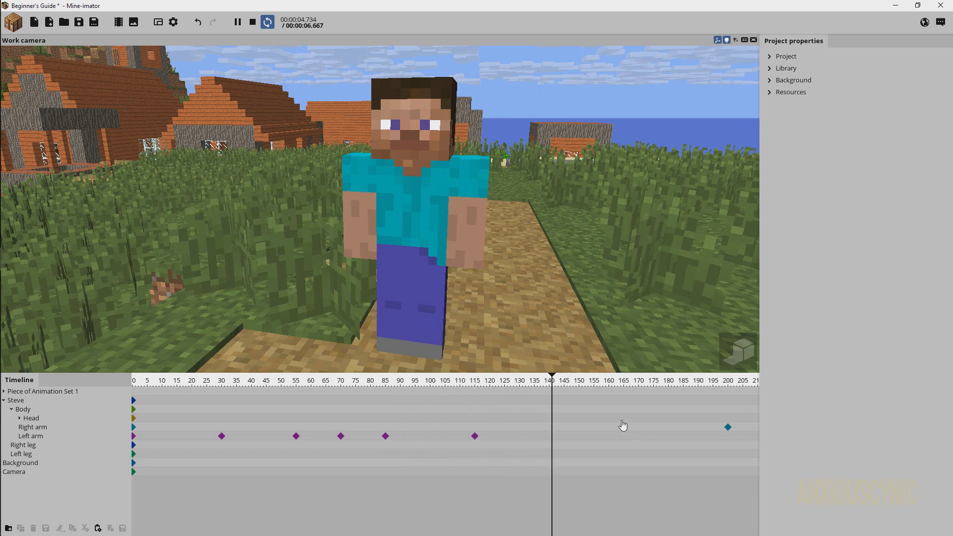
{"action": "key", "text": "shift+space"}
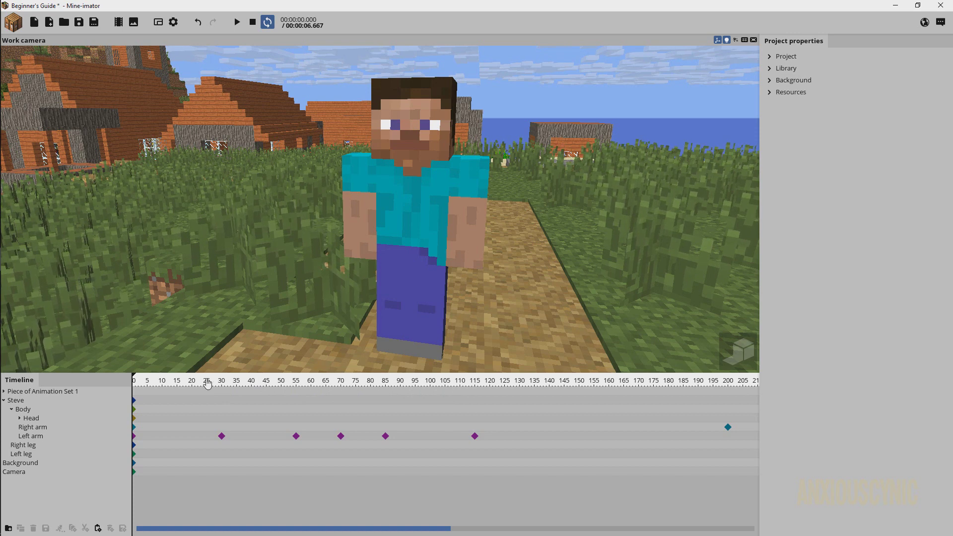
Mark frames 0 to 115 as the timeline's playback region and play the loop
{"action": "left_click", "coordinate": [135, 383]}
{"action": "left_click_drag", "start_coordinate": [135, 383], "coordinate": [475, 389]}
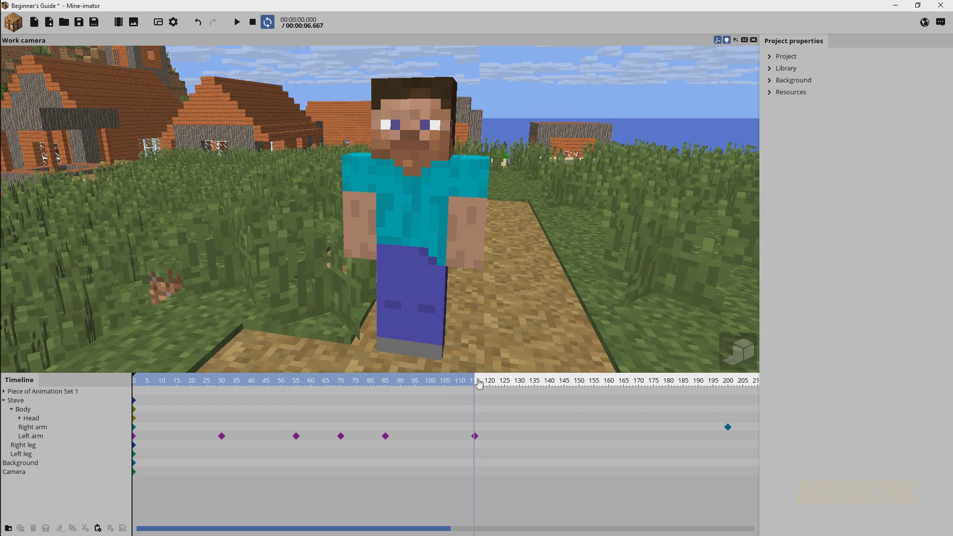
{"action": "mouse_move", "coordinate": [473, 379]}
{"action": "left_mouse_down"}
{"action": "mouse_move", "coordinate": [506, 379]}
{"action": "mouse_move", "coordinate": [479, 380]}
{"action": "left_mouse_up"}
{"action": "scroll", "coordinate": [479, 410], "scroll_direction": "up", "scroll_amount": 5, "text": "ctrl"}
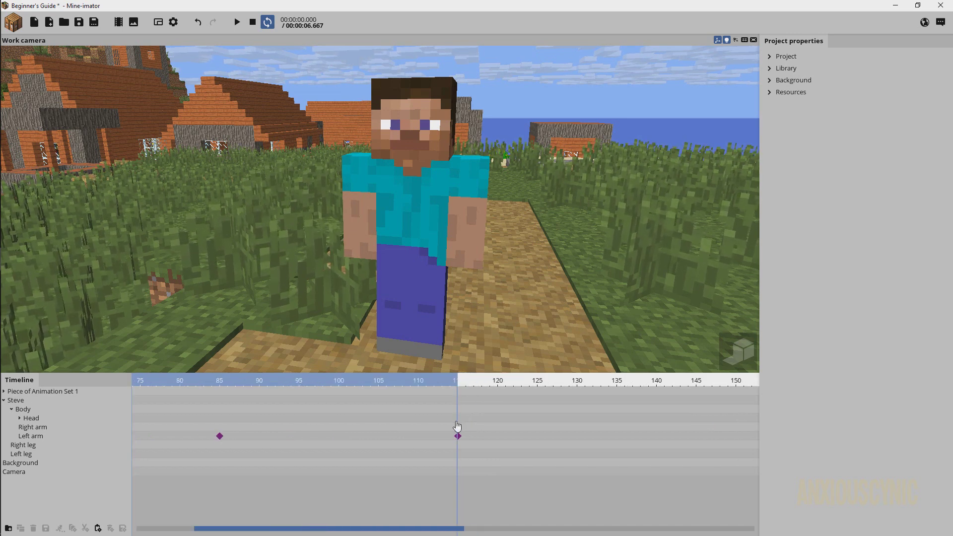
{"action": "scroll", "coordinate": [452, 431], "scroll_direction": "down", "scroll_amount": 8, "text": "ctrl"}
{"action": "left_click", "coordinate": [237, 22]}
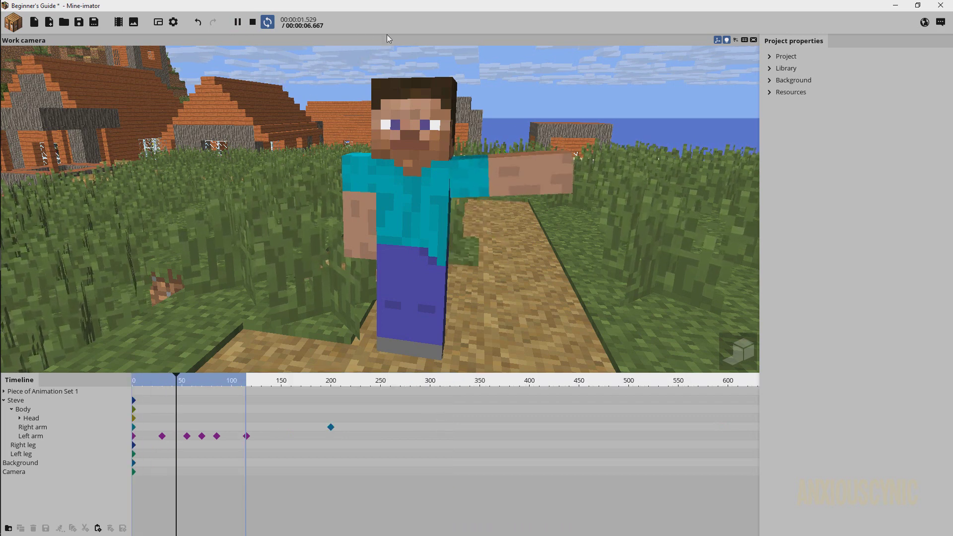